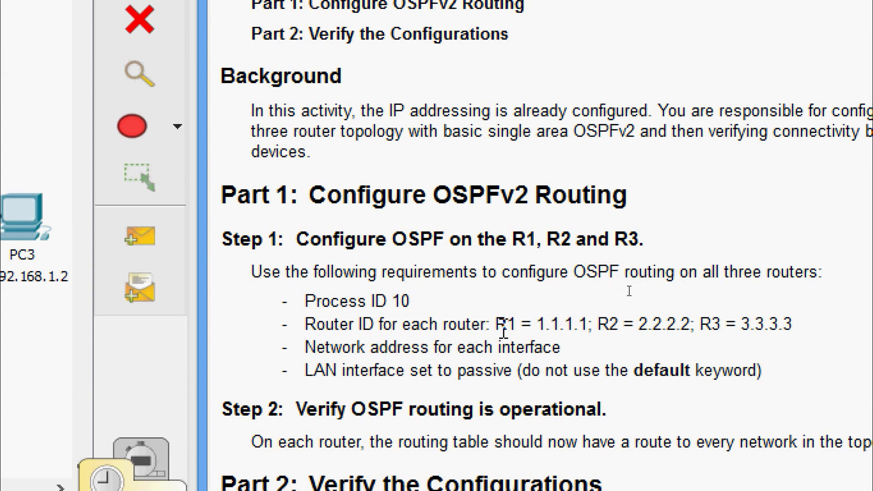
left_click_drag(497, 324, 697, 324)
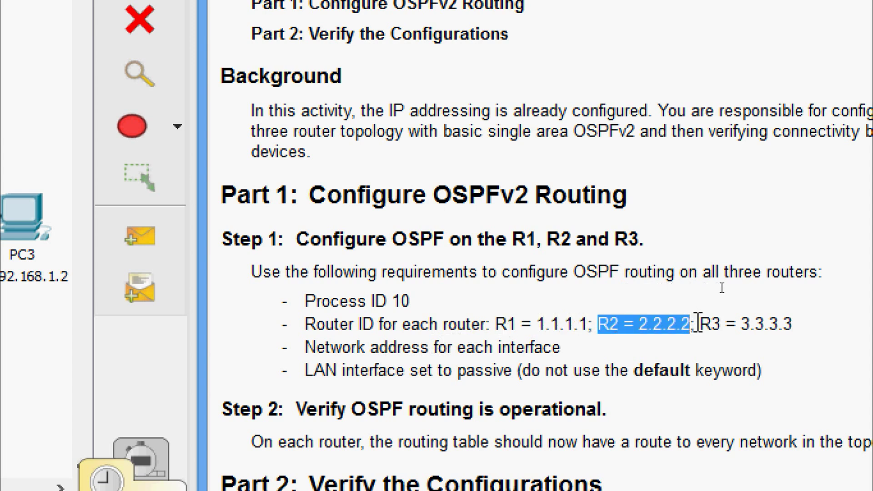
left_click(704, 320)
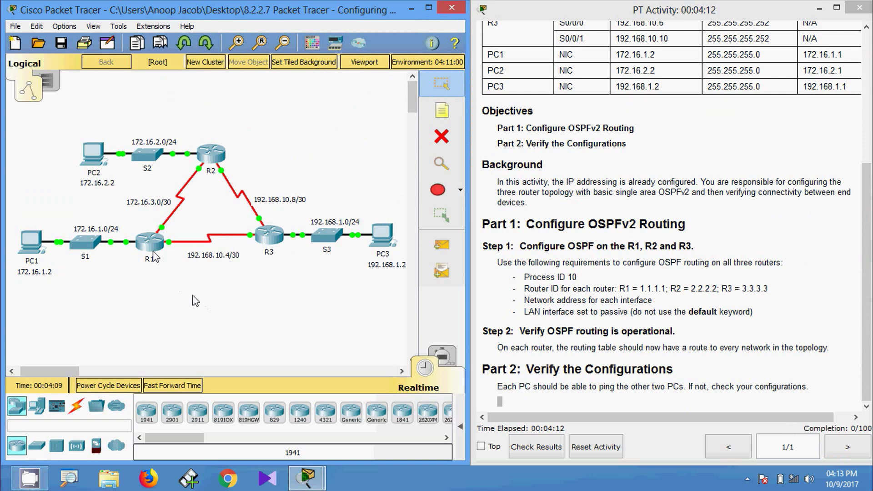
- Open the command line of router R1 and enter global configuration mode
left_click(282, 212)
left_click(361, 85)
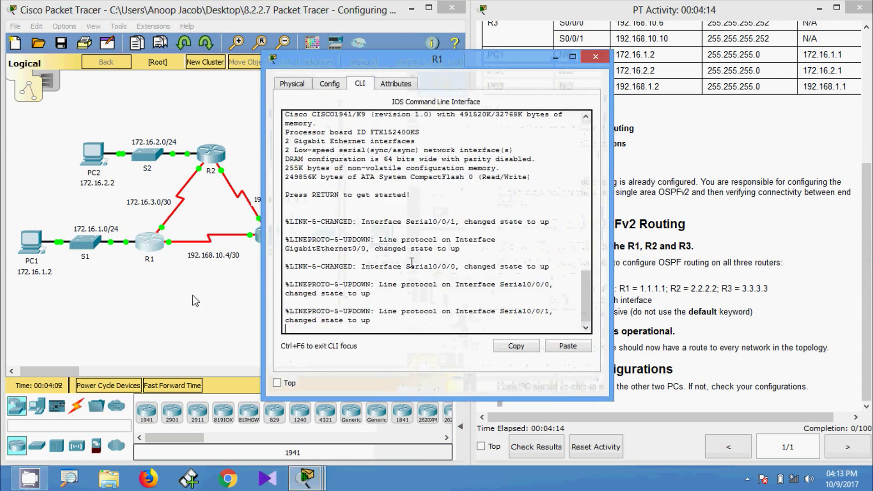
key("Return")
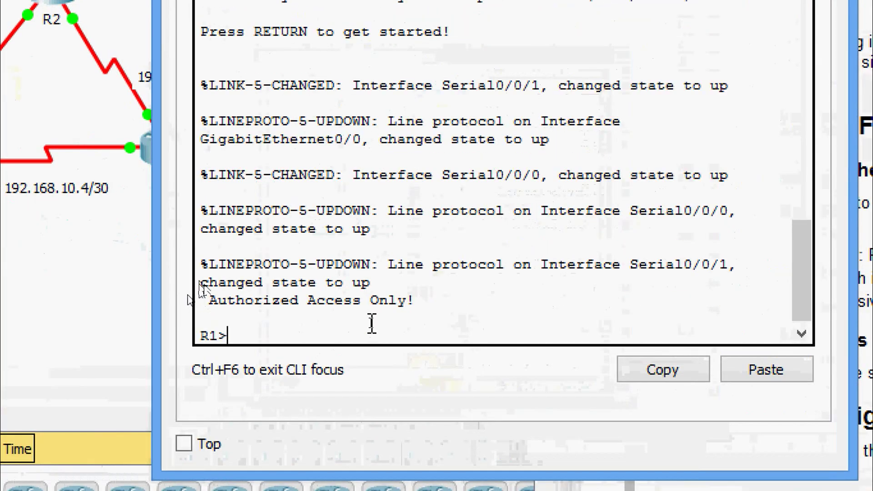
type("ena")
key("Tab")
key("Return")
type("conf")
key("Tab")
type("t")
key("Tab")
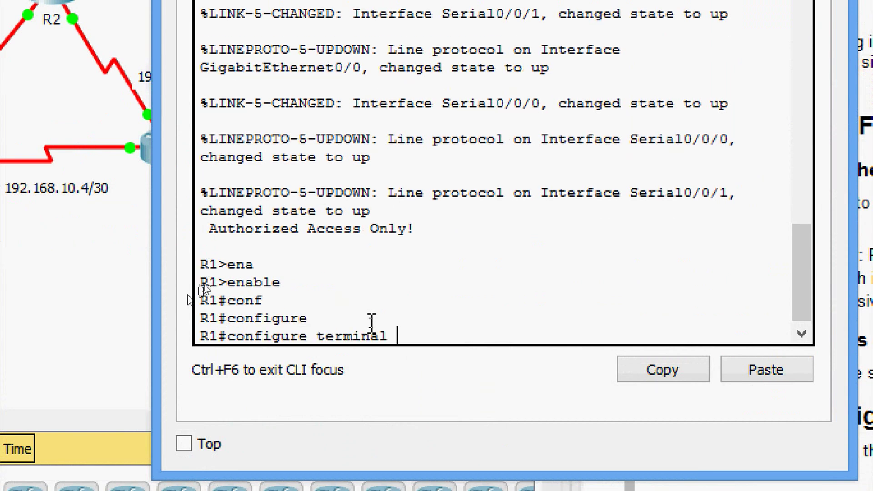
key("Return")
key("Return")
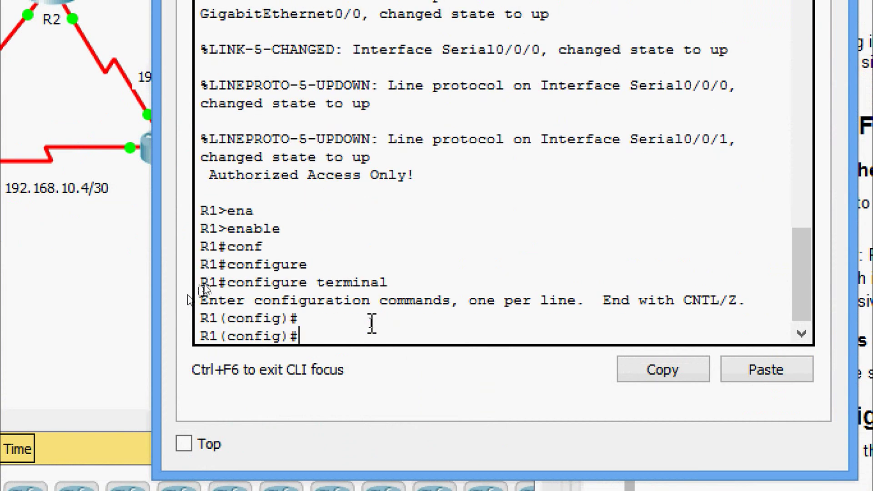
- Start OSPF routing on R1 with process ID 10, checking the command's help for the expected argument
type("rou")
key("Tab")
type("os")
key("Tab")
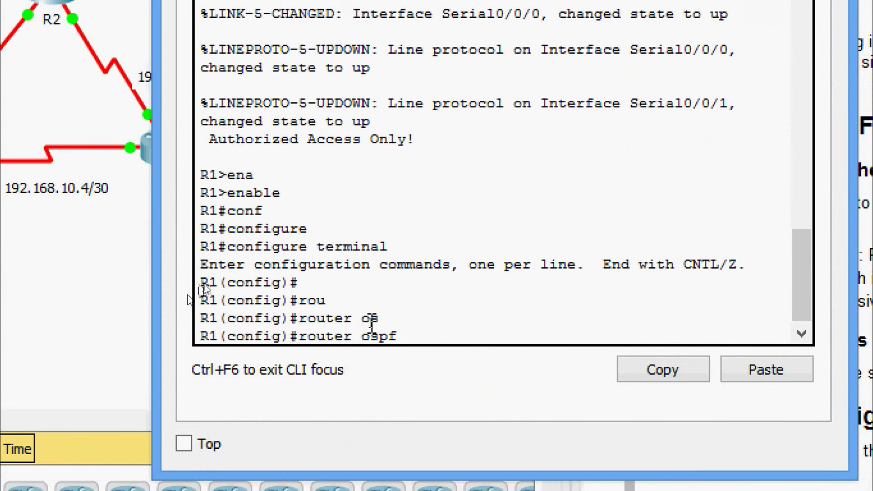
type("?")
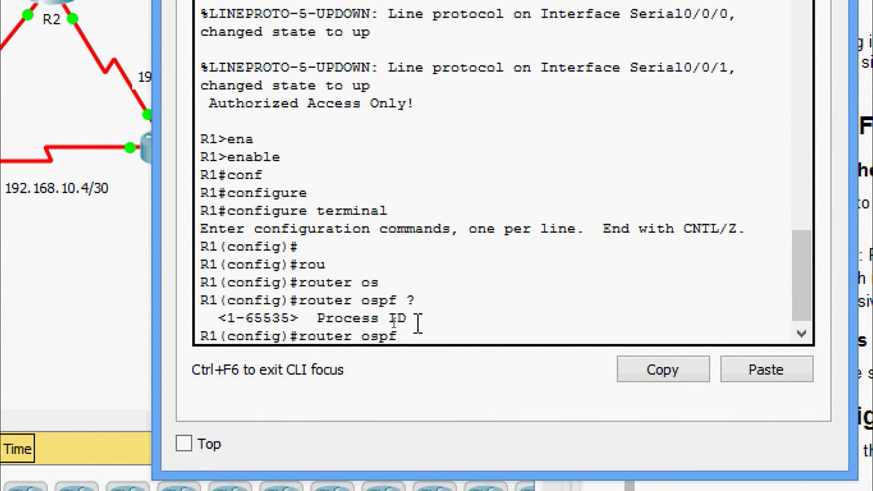
type("10")
key("Return")
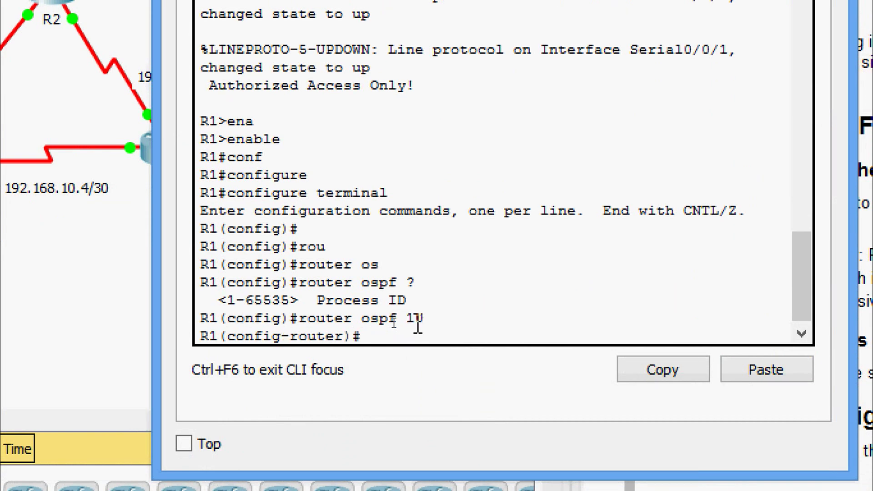
- Set R1's OSPF router ID to 1.1.1.1
type("rou")
key("Tab")
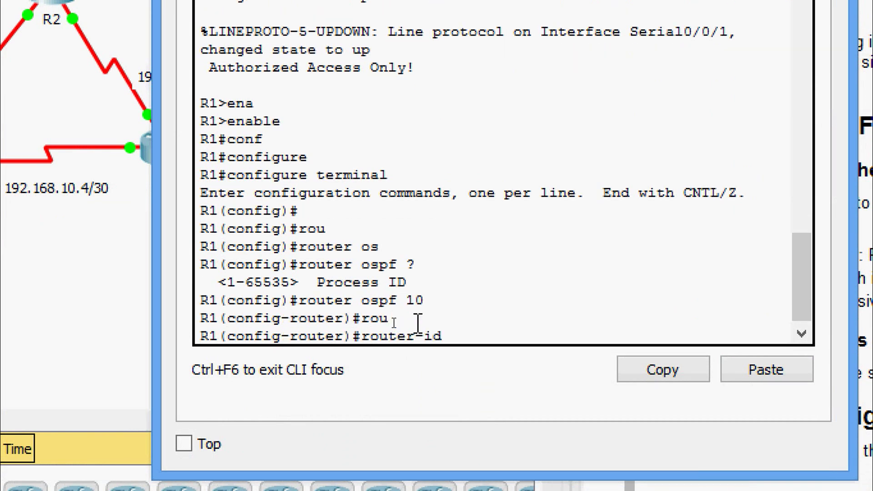
type("1.1.1.1")
key("Return")
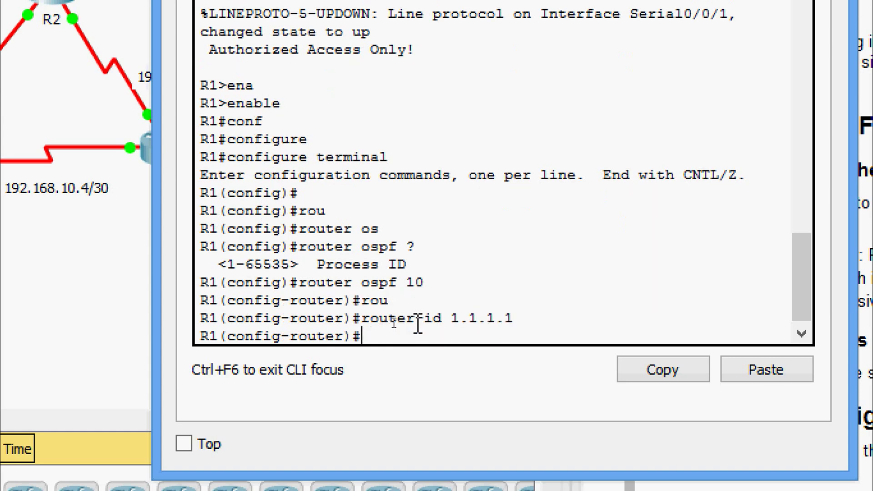
- Advertise R1's LAN network 172.16.1.0 with wildcard mask 0.0.0.255 in OSPF area 0
type("net")
key("Tab")
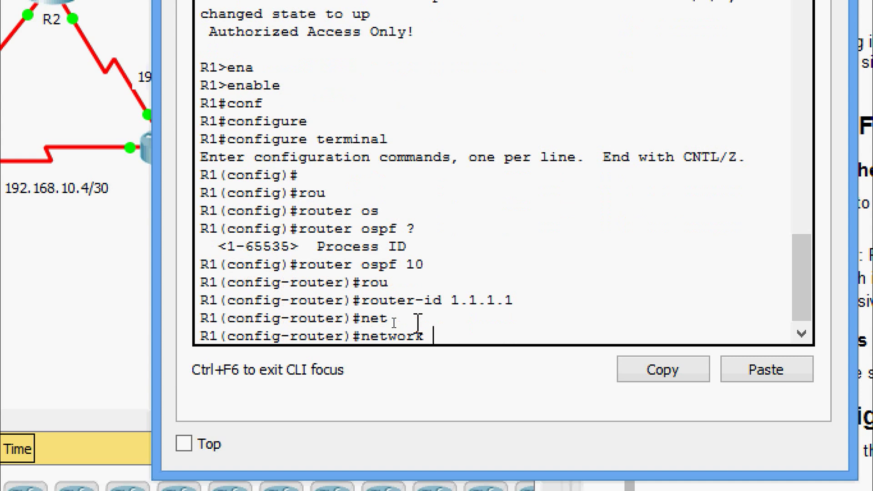
type("172.16.10")
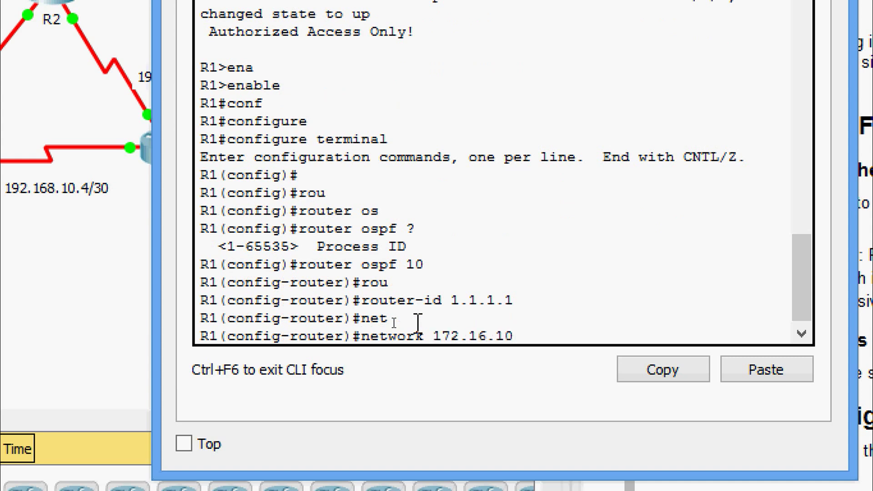
key("BackSpace")
type(".0 ?")
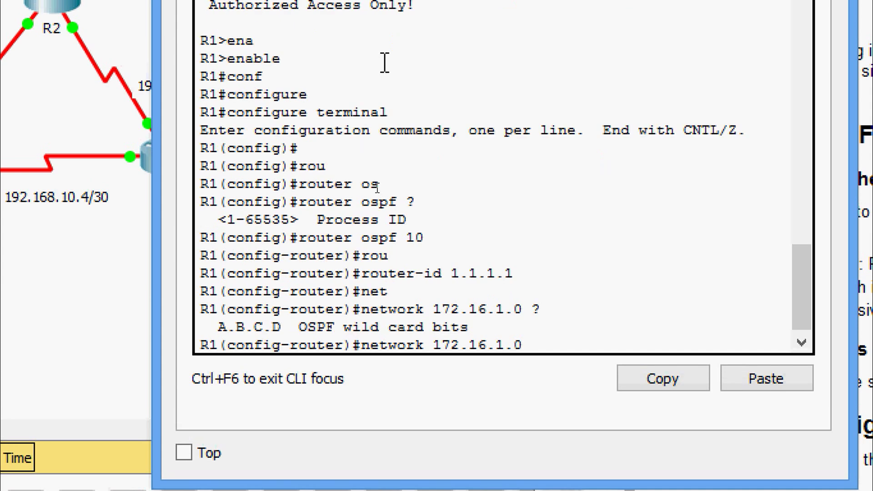
type("0.0.0.255 ar")
key("Tab")
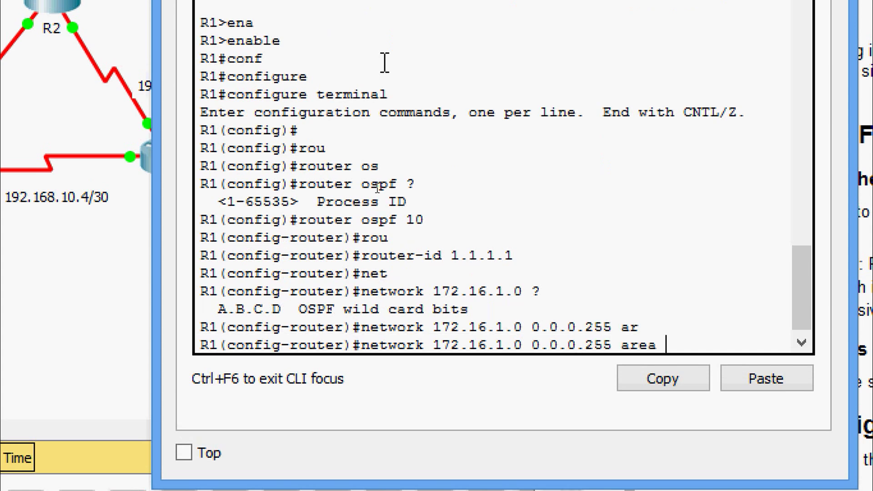
type("0")
key("Return")
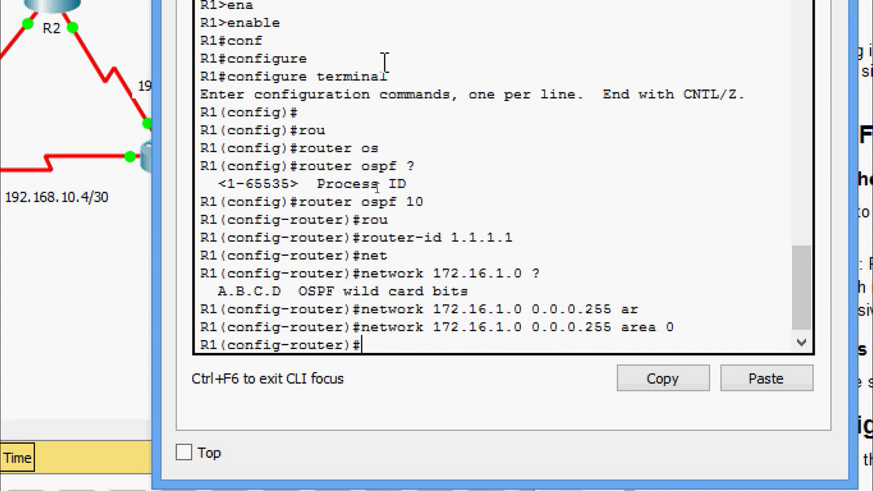
- Advertise the R1–R2 serial network 172.16.3.0 with wildcard mask 0.0.0.3 in area 0
type("net")
key("Tab")
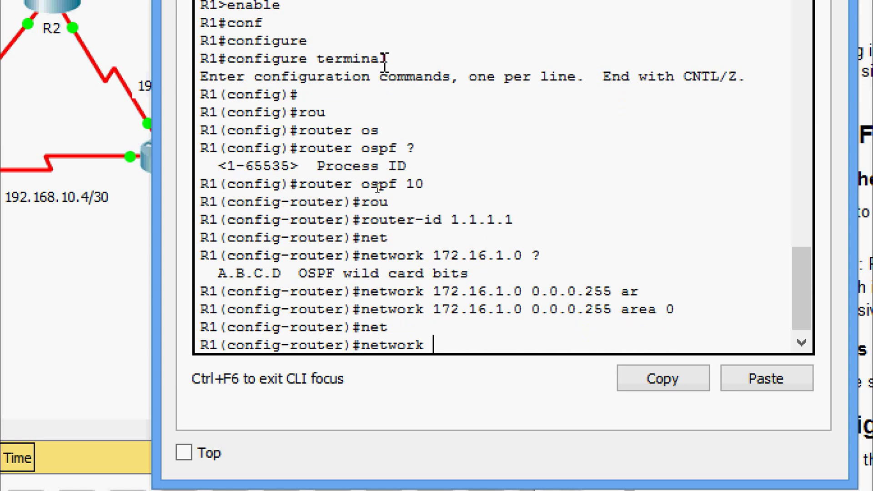
type("172.16.3.0 ?")
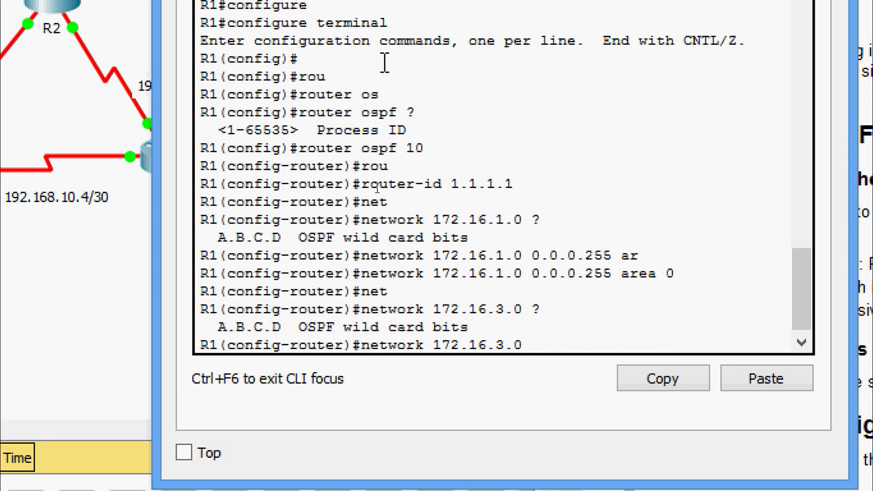
type("0.0.0.3 ar")
key("Tab")
type("0")
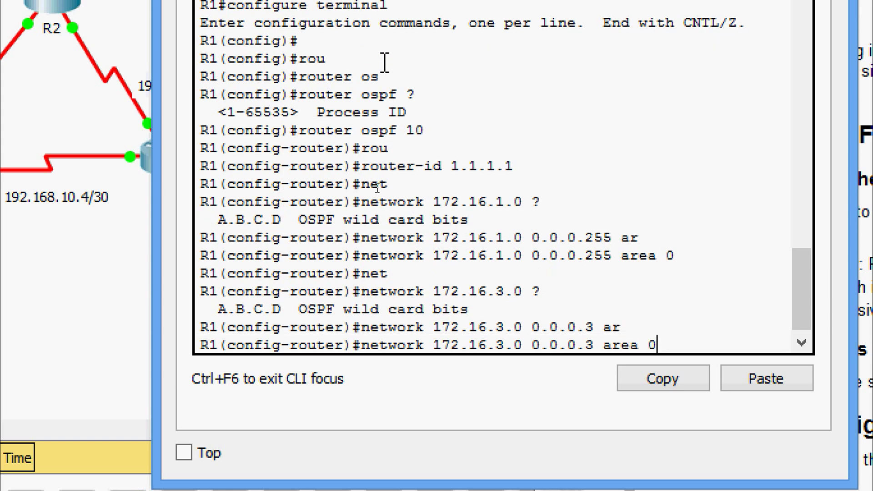
key("Return")
- Advertise the R1–R3 serial network 192.168.10.4 with wildcard mask 0.0.0.3 in area 0
type("net")
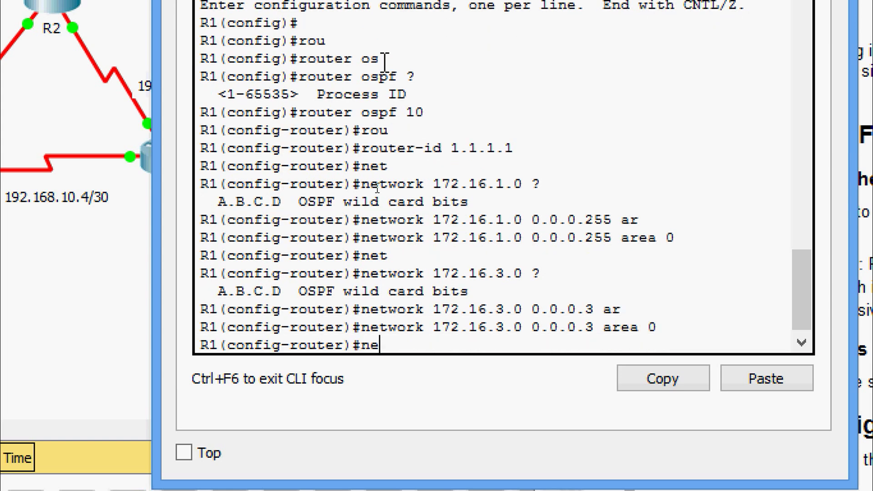
key("Tab")
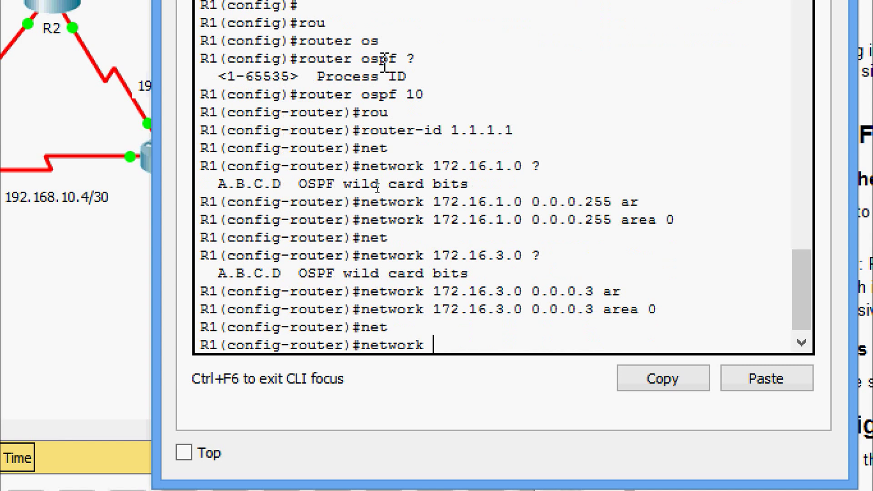
type("192.168")
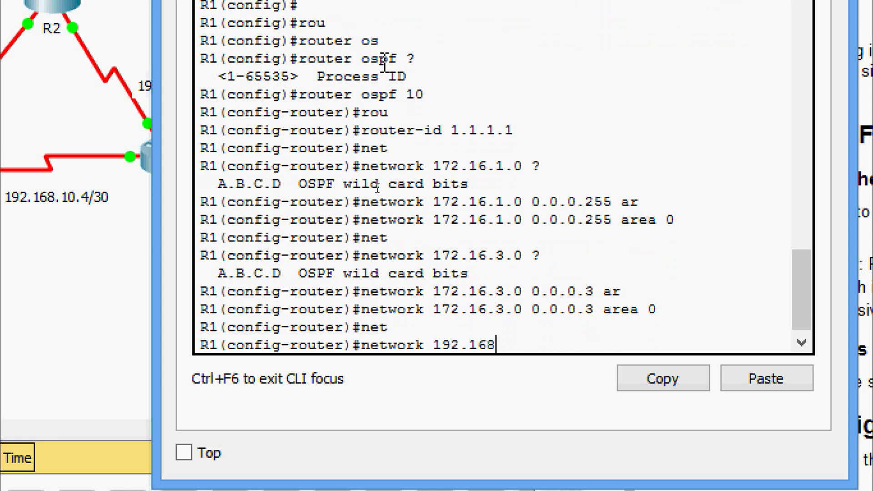
type(".10.4 0.0.03")
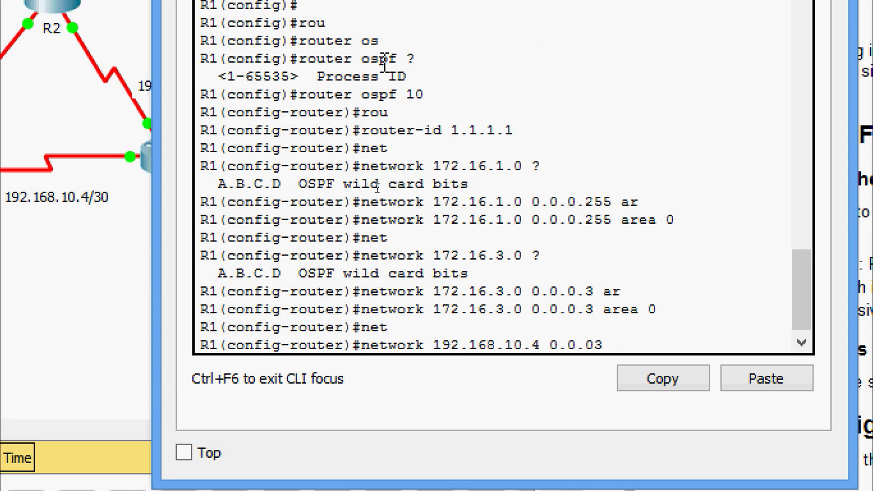
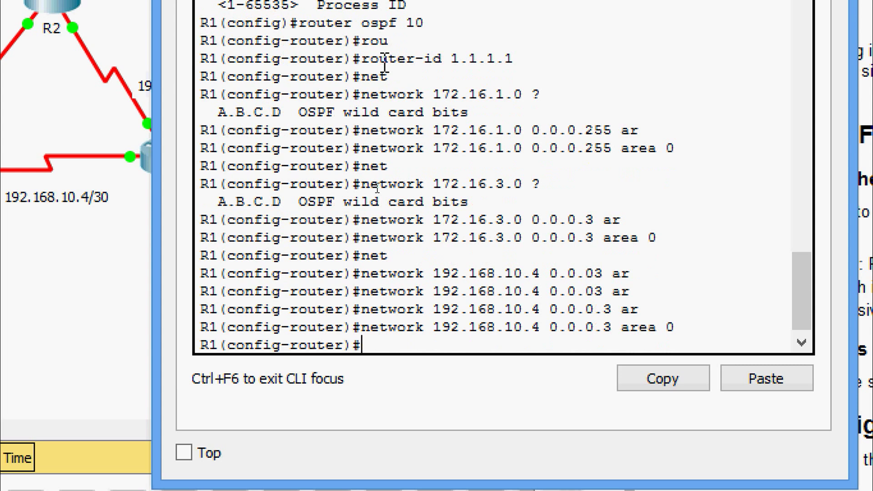
- Make R1's LAN interface gigabitEthernet 0/0 passive for OSPF and return to privileged EXEC mode
type("pas")
key("Tab")
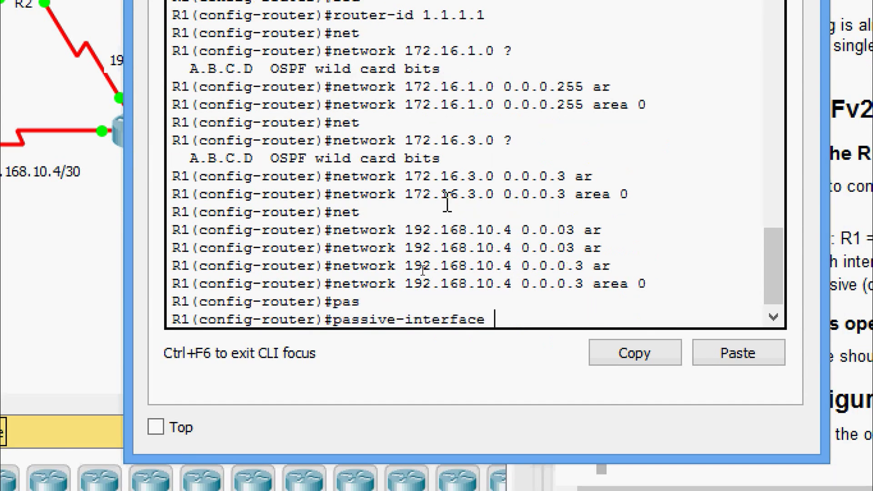
type("gi")
key("Tab")
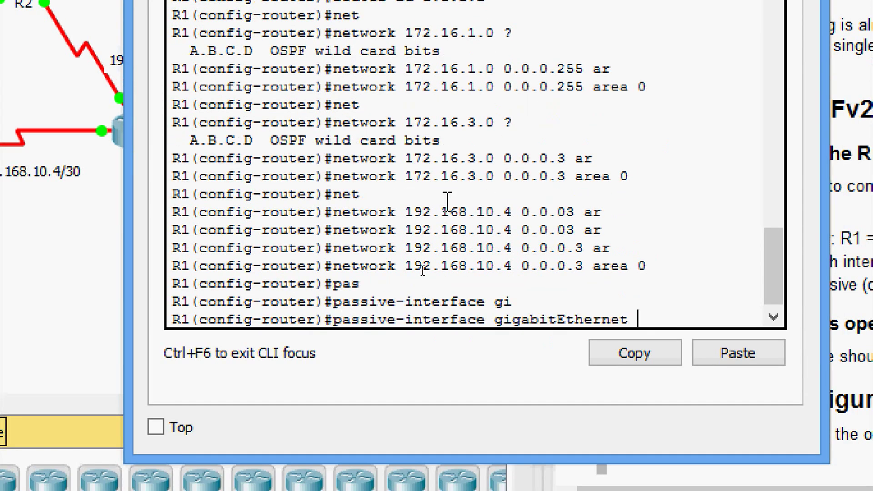
type("0/0")
key("Return")
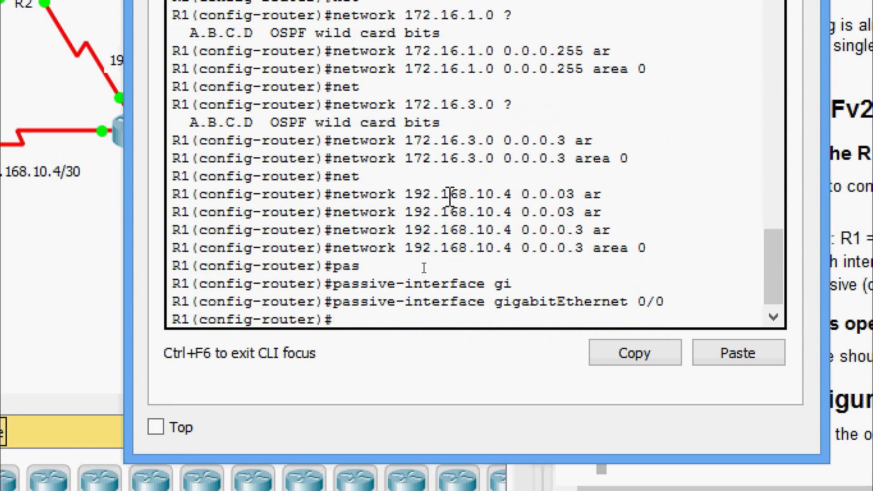
key("Return")
key("Return")
key("ctrl+z")
key("Return")
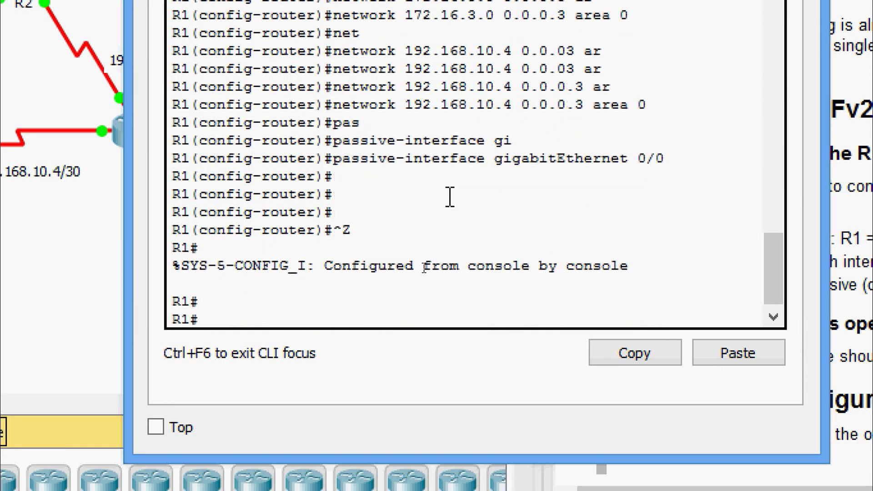
- Save R1's running configuration to the startup configuration
type("cop")
key("Tab")
type("r")
key("Tab")
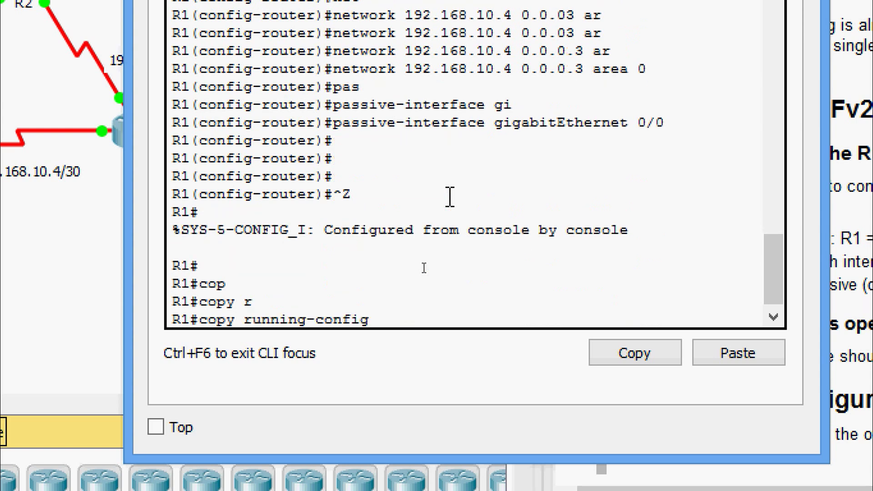
type("st")
key("Tab")
key("Return")
key("Return")
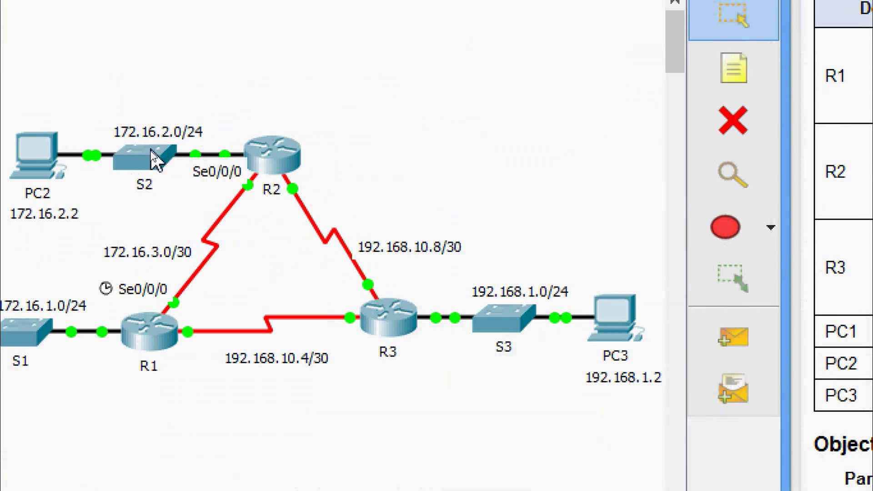
- Open the command line of router R2 and enter global configuration mode
mouse_move(155, 153)
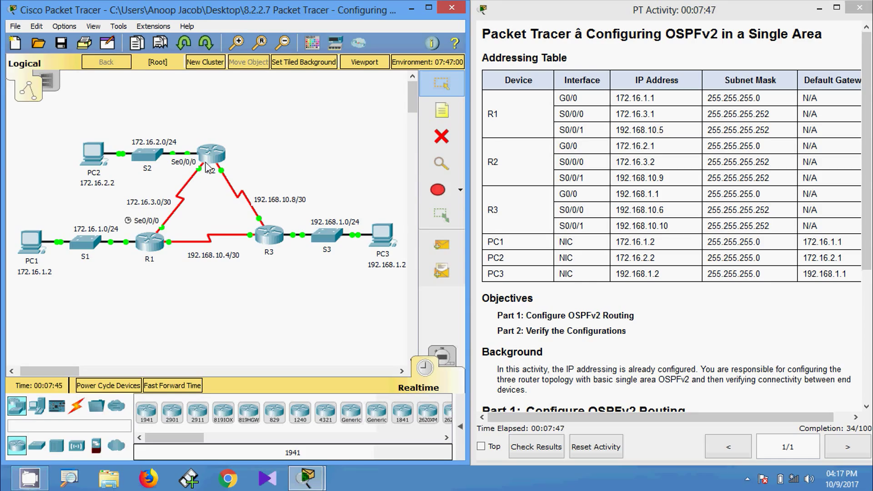
left_click(282, 172)
left_click(360, 84)
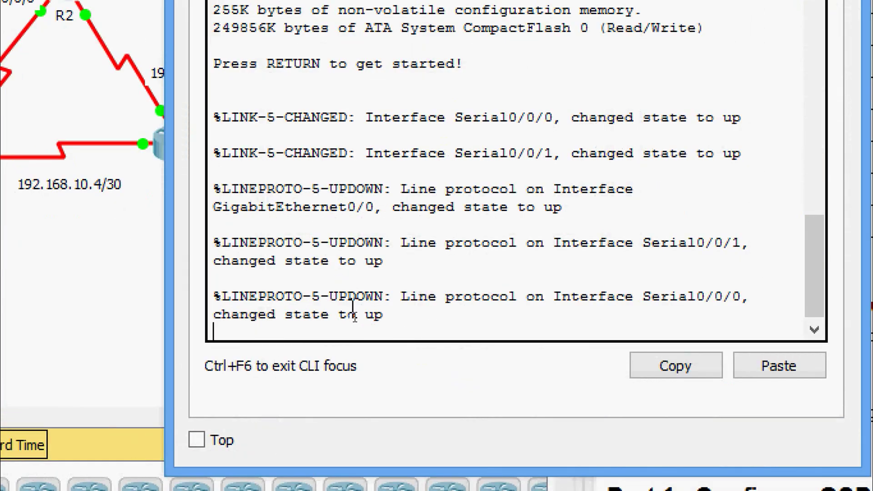
key("Return")
type("ena")
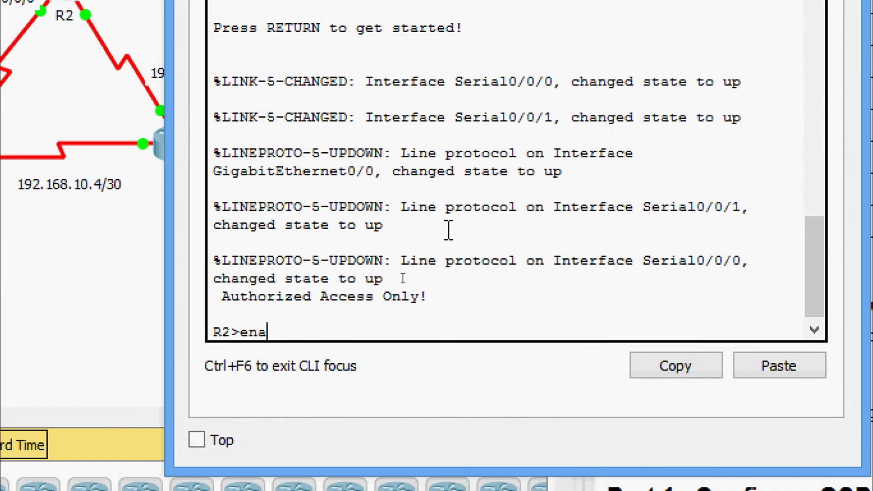
key("Tab")
key("Return")
type("conf")
key("Tab")
type("t")
key("Tab")
key("Return")
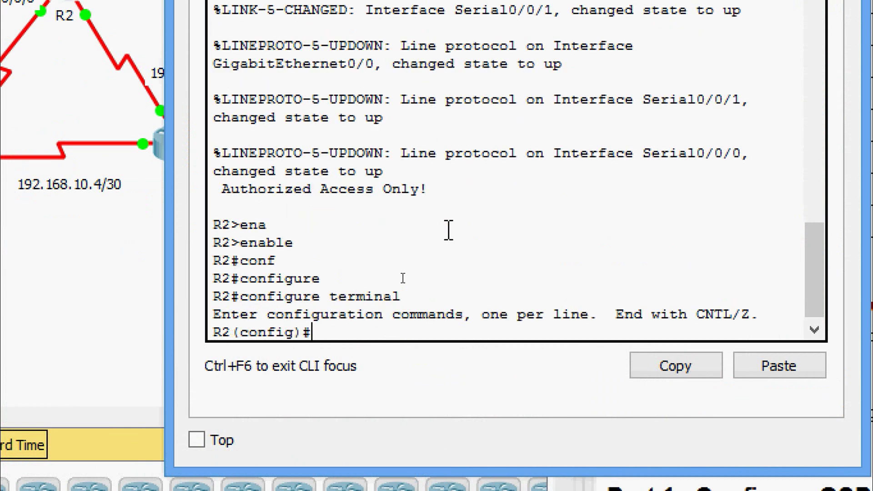
- Start OSPF routing process 10 on R2
key("Return")
key("Return")
type("rou")
key("Tab")
type("os")
key("Tab")
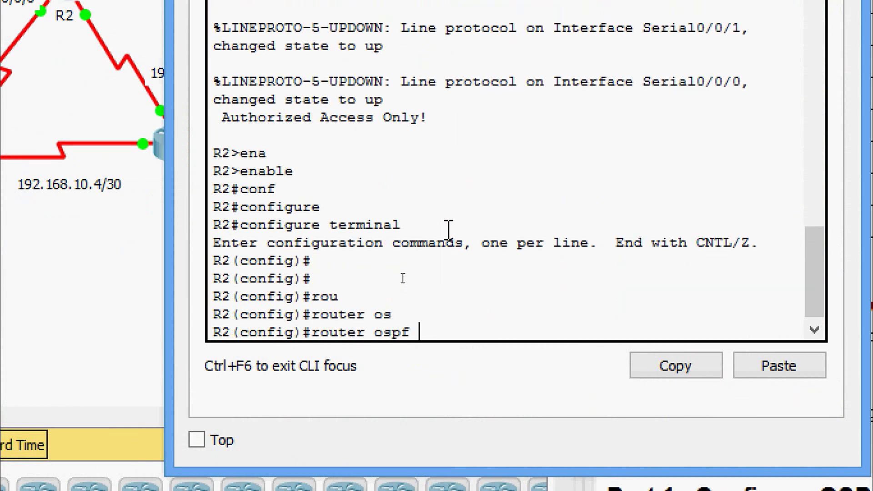
type("10")
key("Return")
- Set R2's OSPF router ID to 2.2.2.2
type("router)#")
key("Tab")
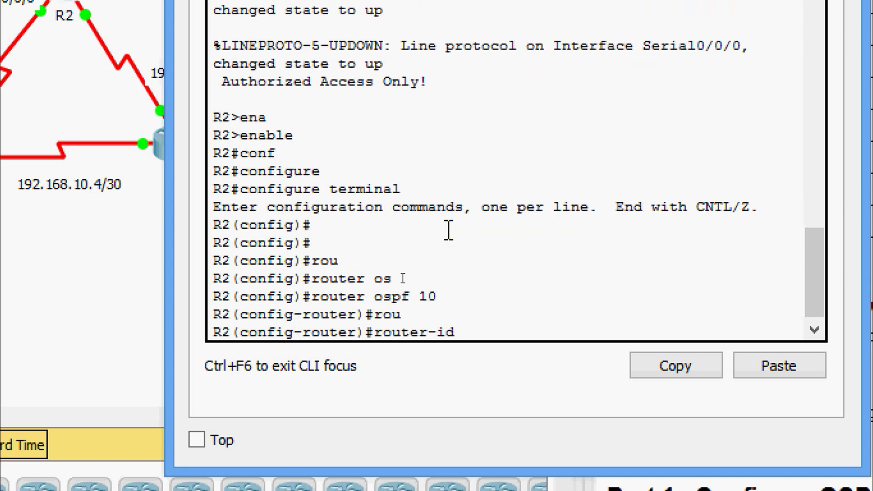
type("2.2.2.2")
key("Return")
- Advertise R2's LAN network 172.16.2.0 with wildcard mask 0.0.0.255 in area 0
type("nfig-router)#n")
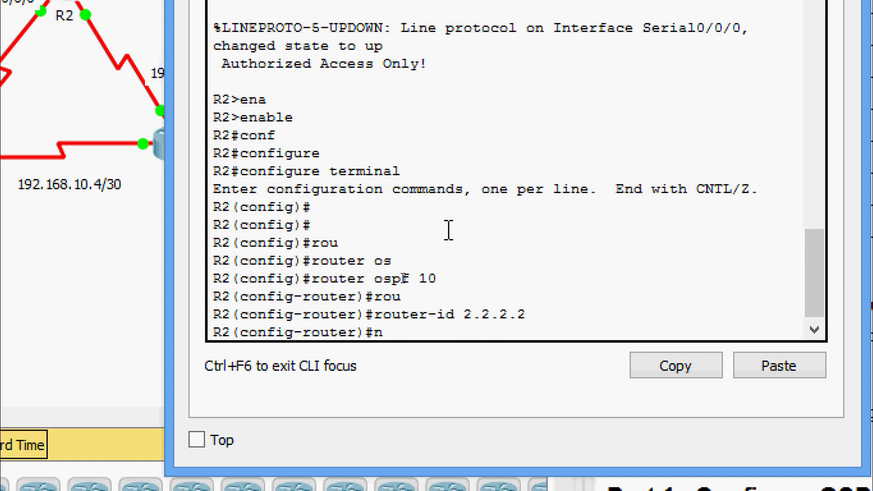
type("et")
key("Tab")
type("172")
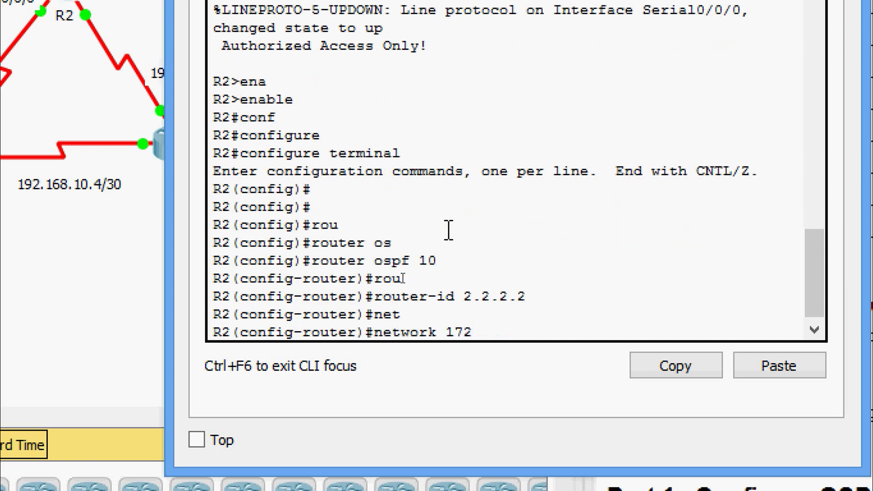
type(".16.2.0 0.0.0.255")
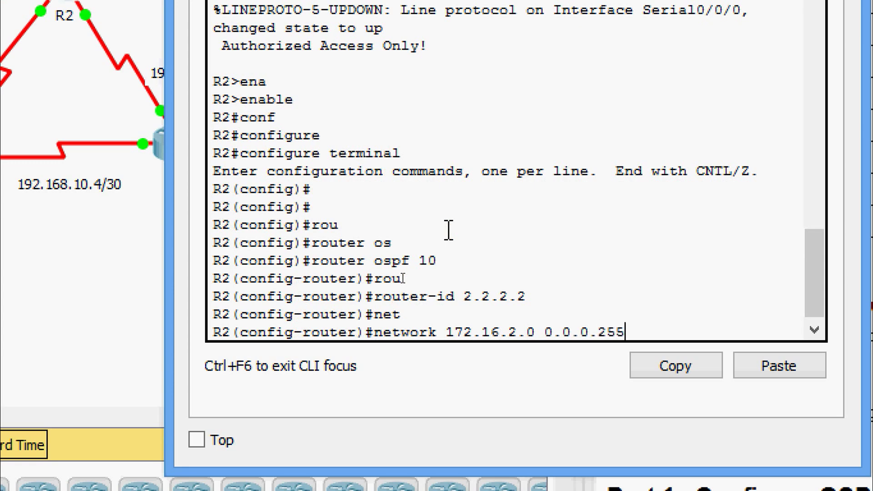
type(" ar")
key("Tab")
type("0")
key("Return")
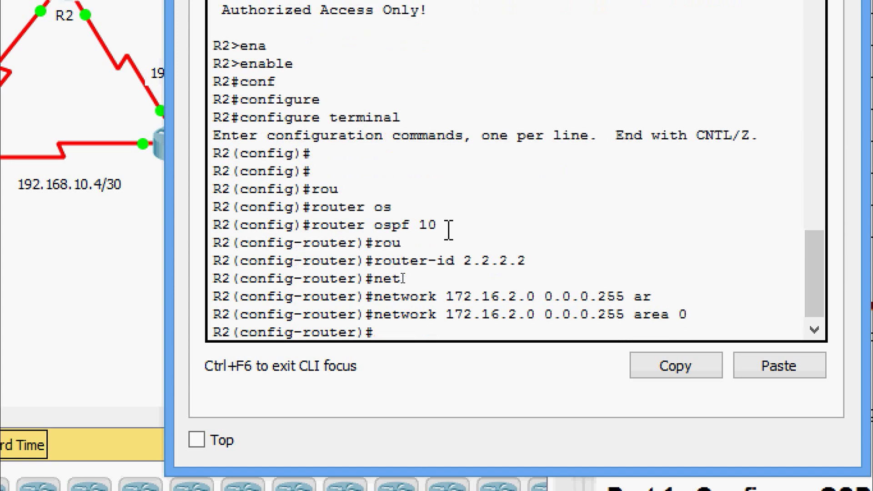
- Advertise the R1–R2 serial network 172.16.3.0 from R2 with wildcard mask 0.0.0.3 in area 0
type("net")
key("Tab")
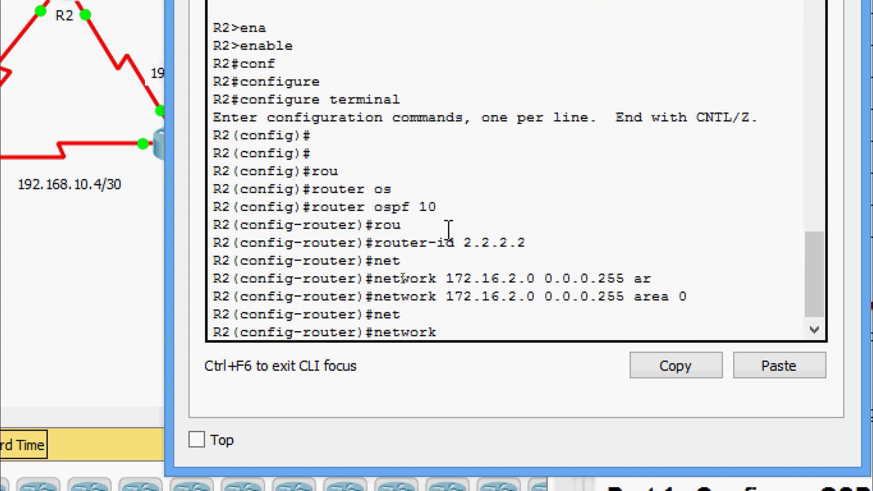
type("172,16,3,")
key("BackSpace")
key("BackSpace")
key("BackSpace")
key("BackSpace")
key("BackSpace")
key("BackSpace")
type(".16.3.")
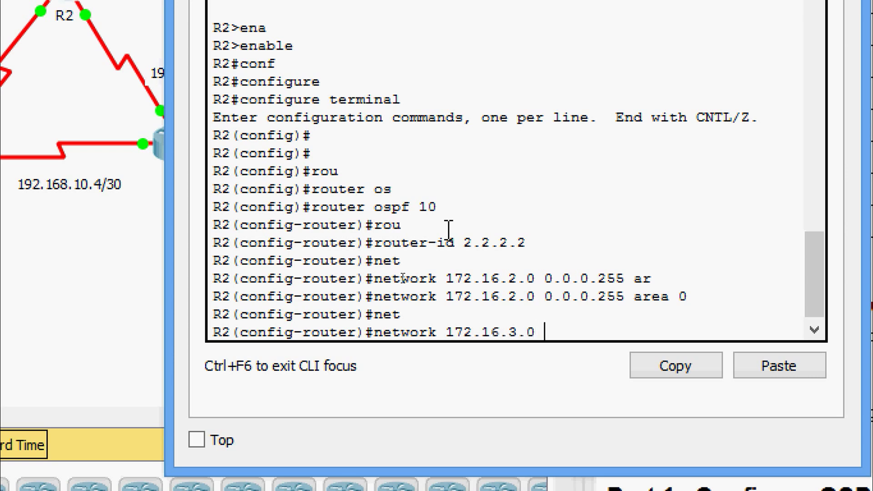
type("0 0.0.0.3 ar")
key("Tab")
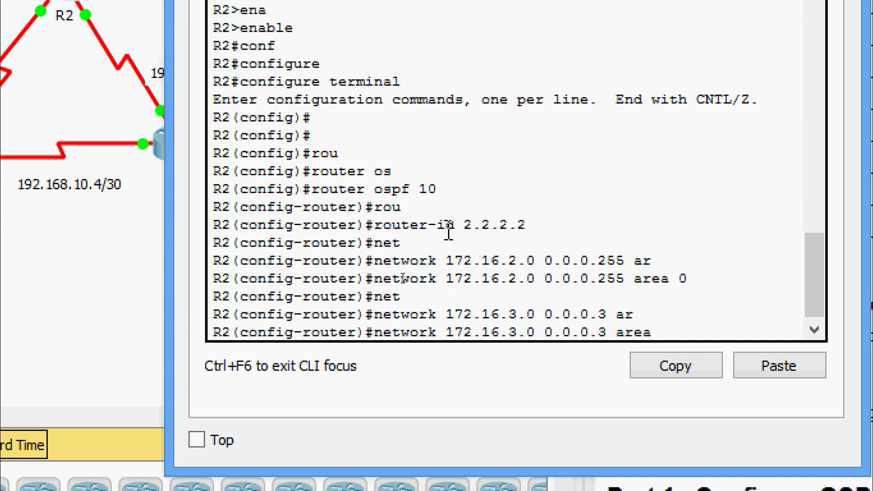
type("0")
key("Return")
- Advertise the R2–R3 serial network 192.168.10.8 from R2 with wildcard mask 0.0.0.3 in area 0
type("net")
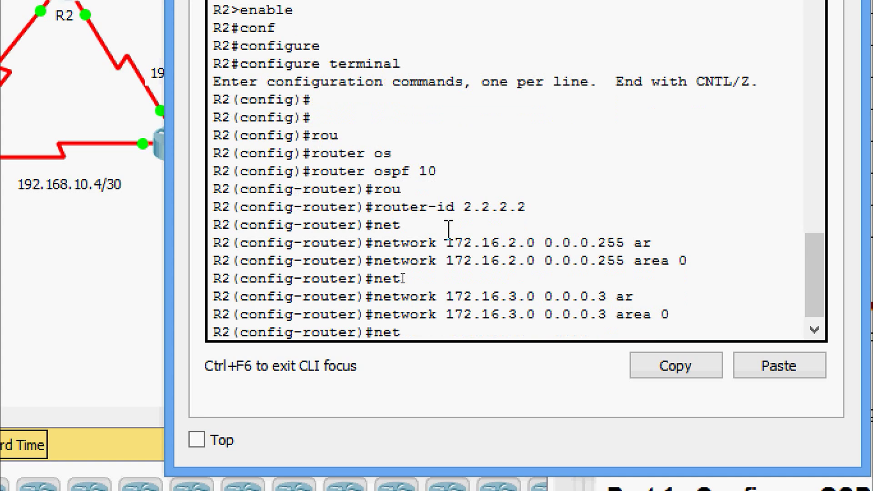
key("Tab")
type("19")
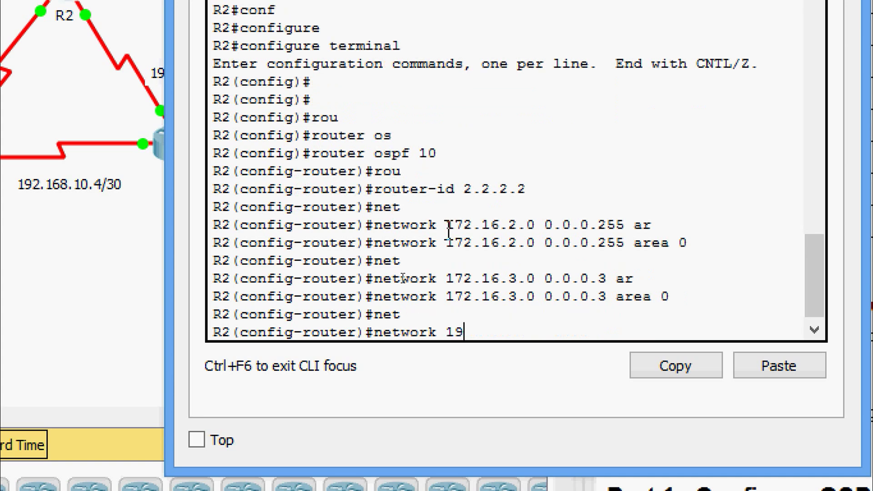
type("2.168.10.8")
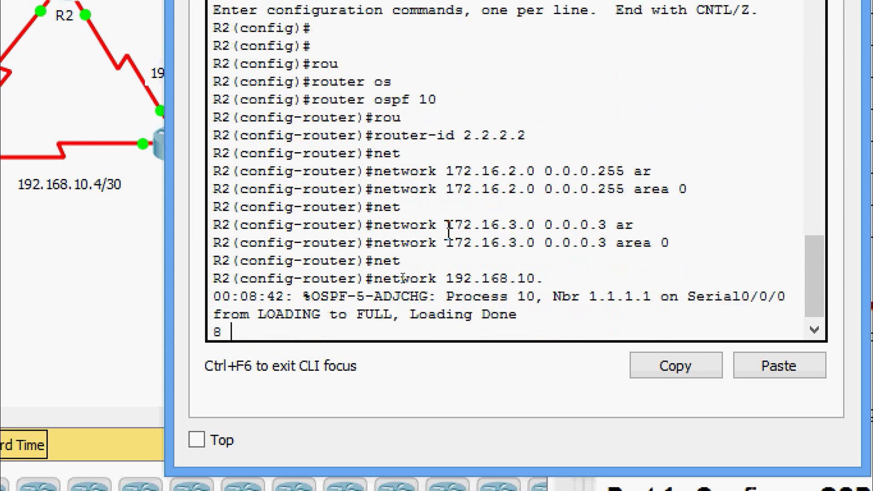
type(" 0.0")
type(".0.3")
type(" ?ar")
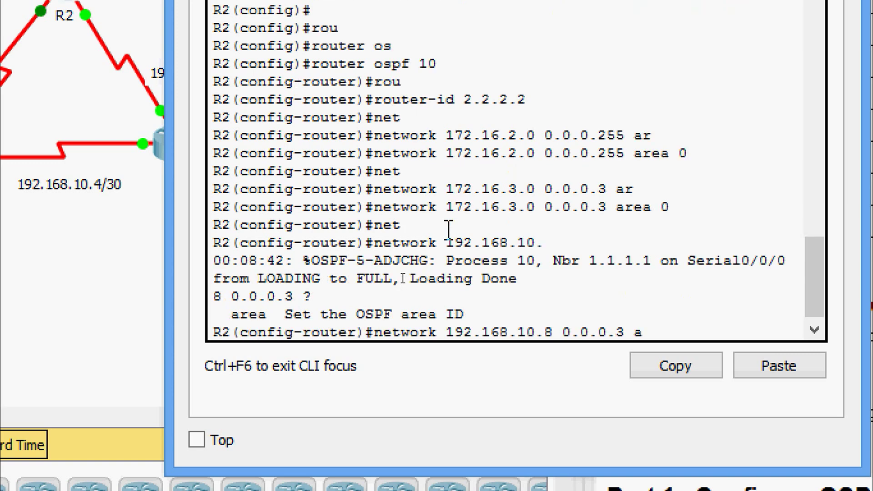
key("Tab")
type("0")
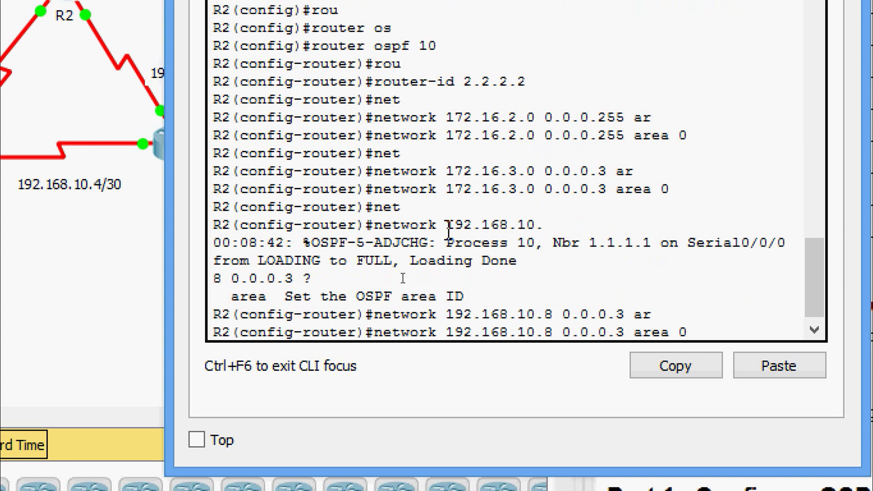
key("Return")
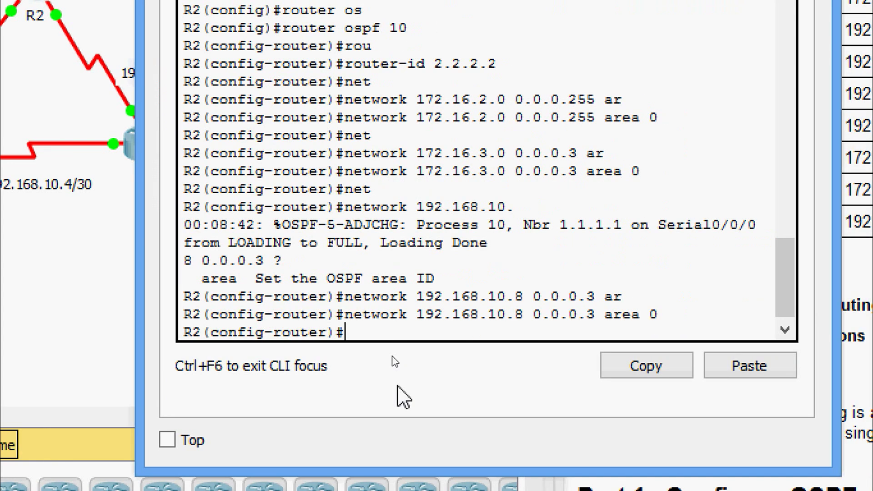
- Make R2's LAN interface gigabitEthernet 0/0 passive for OSPF and return to privileged EXEC mode
type("pas")
key("Tab")
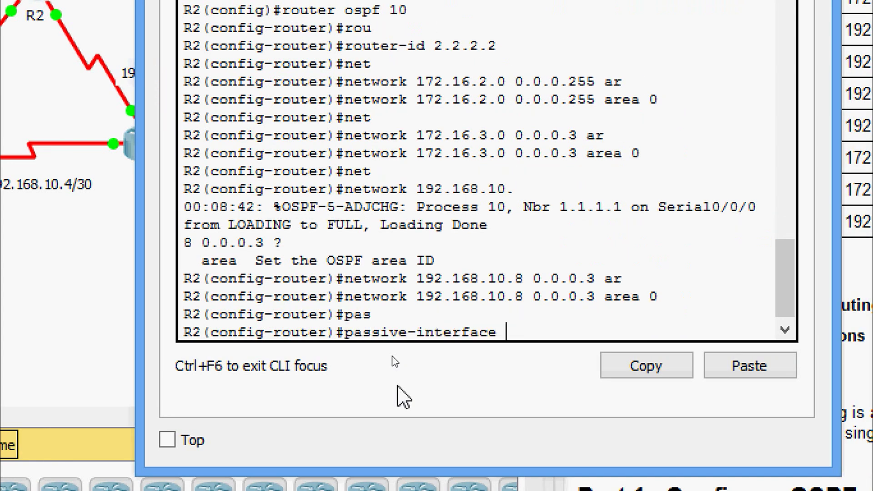
type("gi")
key("Tab")
type("0/")
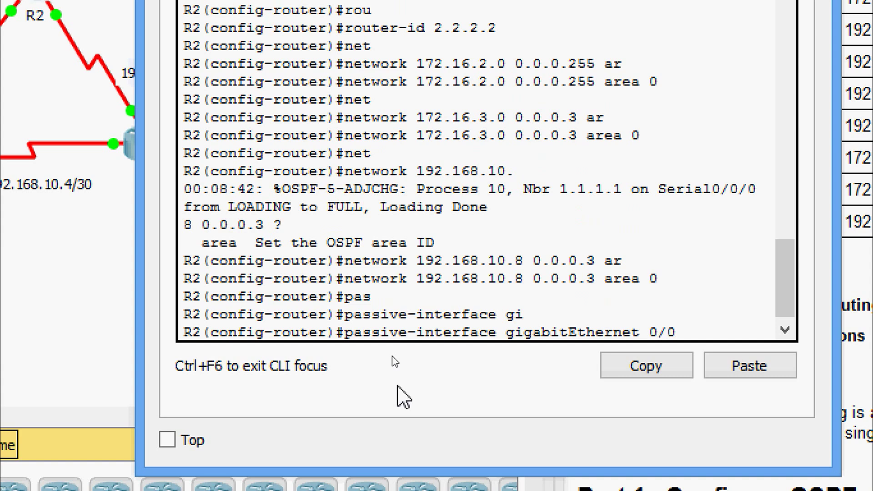
type("0")
key("Return")
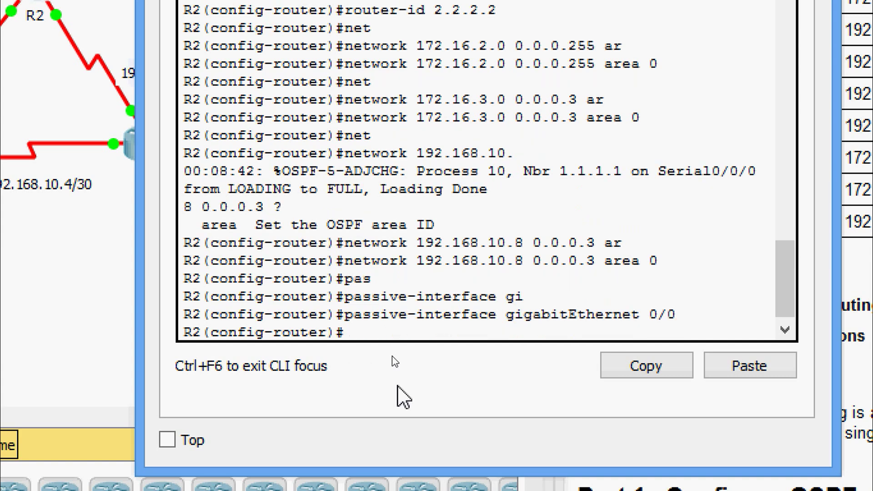
key("ctrl+z")
- Save R2's running configuration to the startup configuration
type("cop")
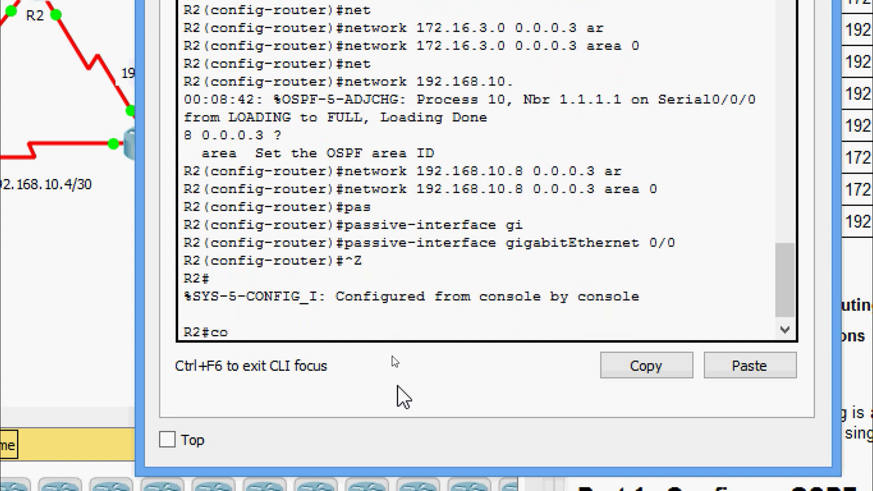
key("Tab")
type("r")
key("Tab")
type("dt")
key("BackSpace")
key("BackSpace")
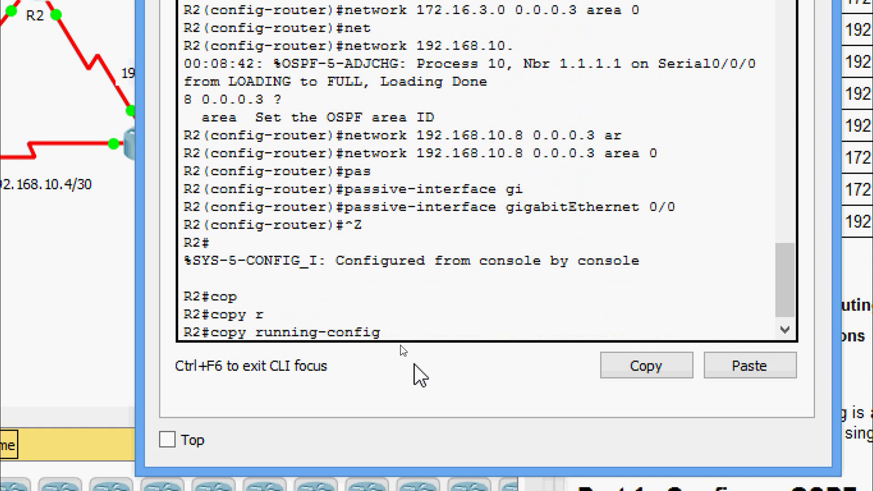
type("st")
key("Tab")
key("Return")
key("Return")
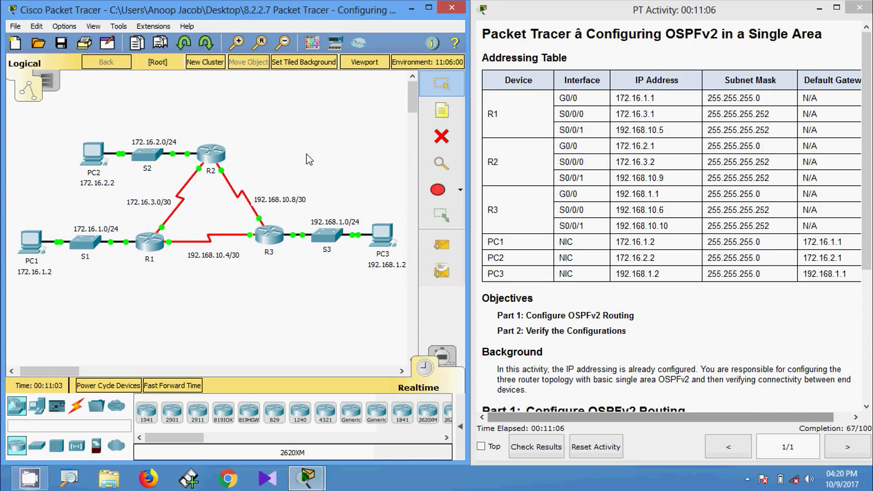
- Open the command line of router R3 and enter global configuration mode
left_click(266, 242)
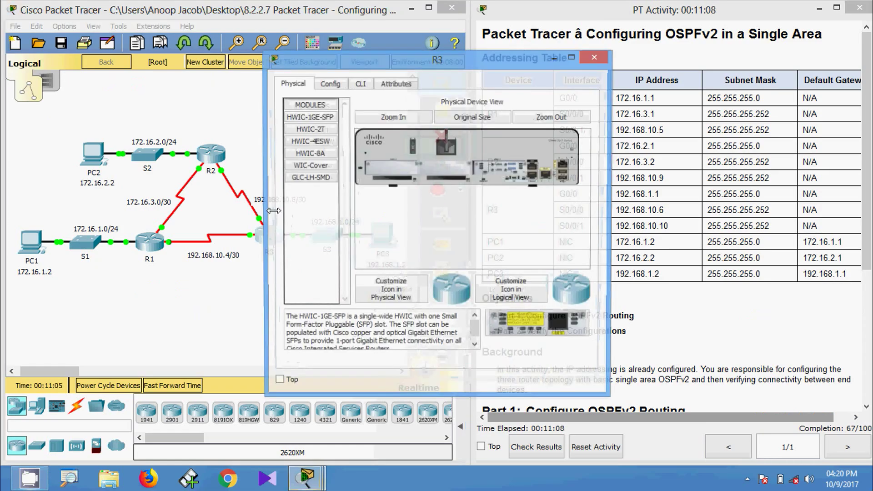
left_click(364, 83)
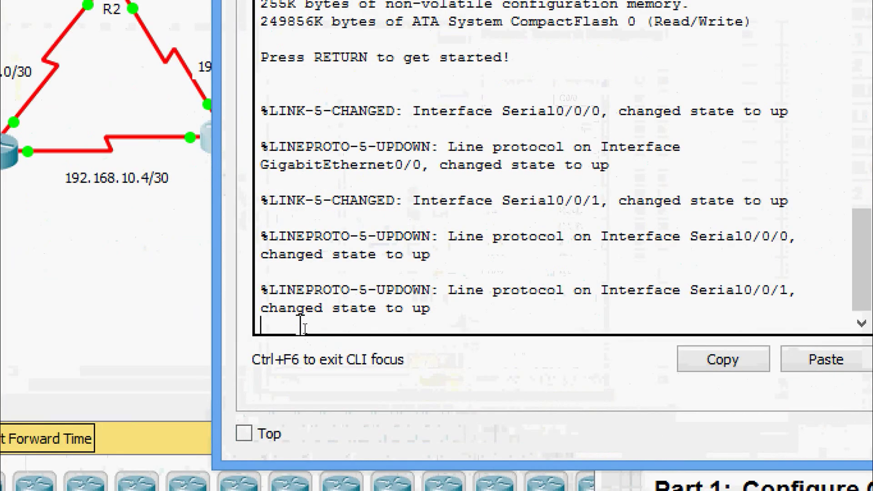
key("Return")
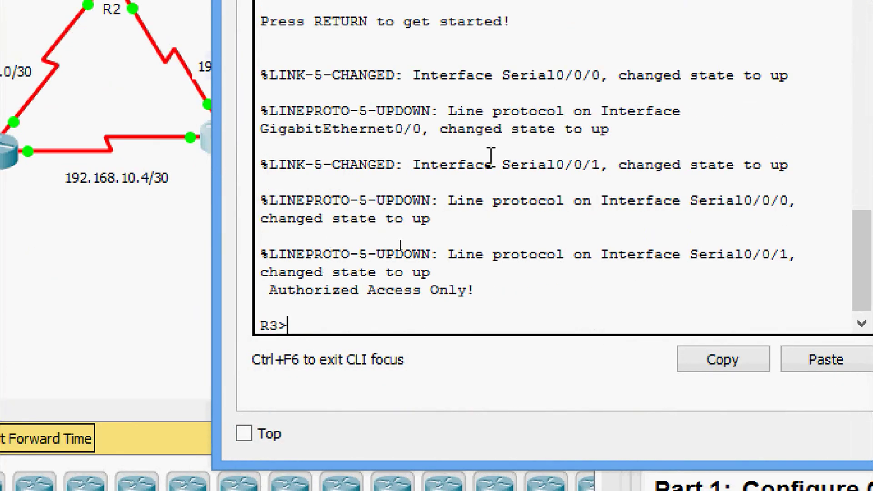
type("ena")
key("Tab")
key("Return")
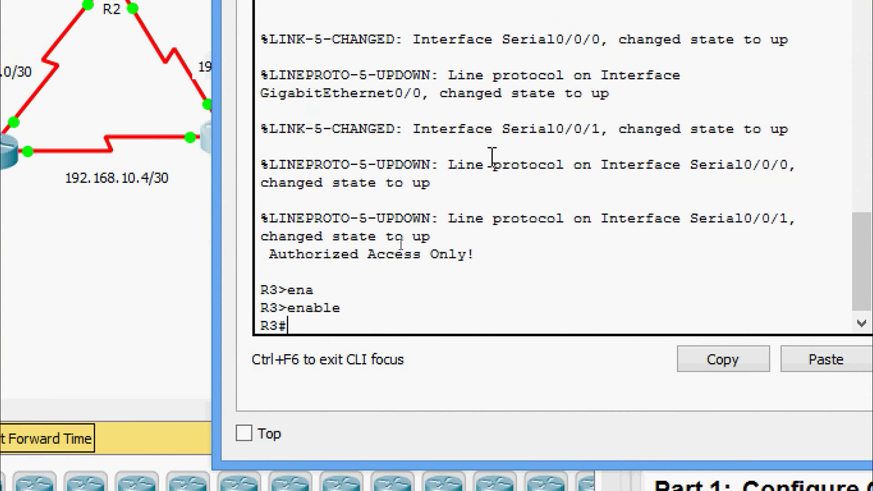
type("conf")
key("Tab")
type("t")
key("Tab")
key("Return")
key("Return")
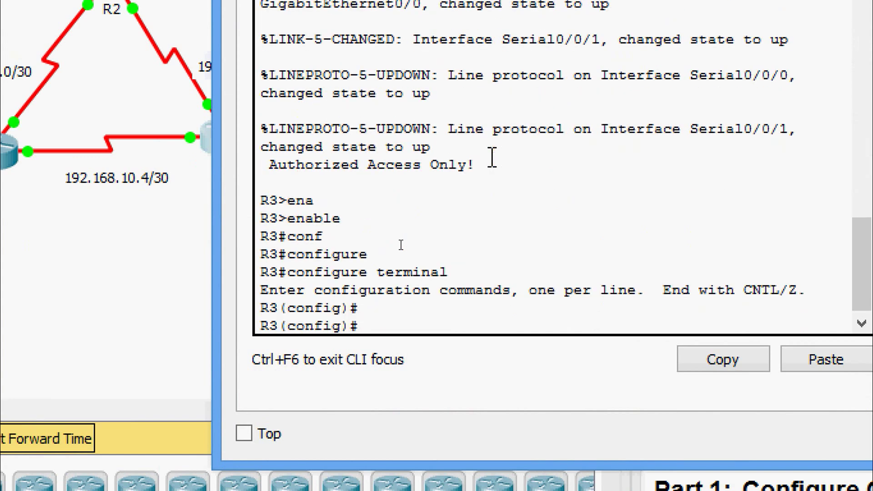
- Start OSPF routing process 10 on R3
type("rou")
key("Tab")
type("od")
key("Tab")
key("BackSpace")
type("s")
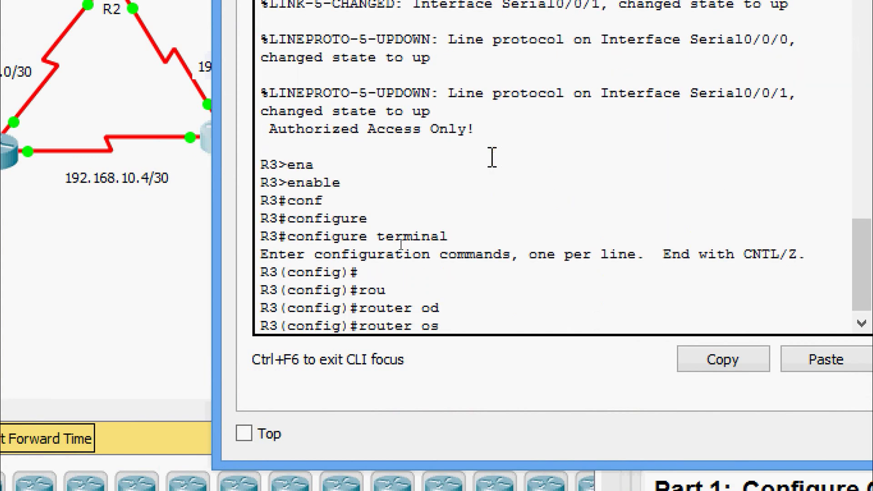
key("Tab")
type("10")
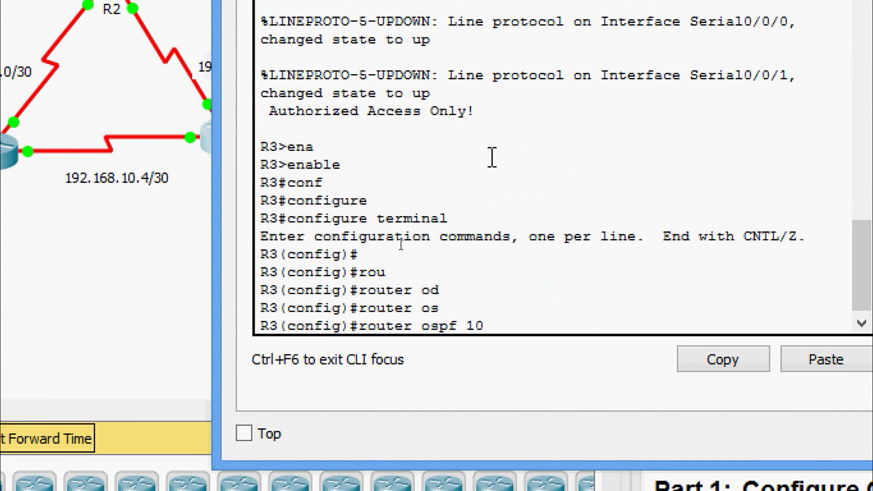
key("Return")
- Set R3's OSPF router ID to 3.3.3.3
type("router)#")
key("Tab")
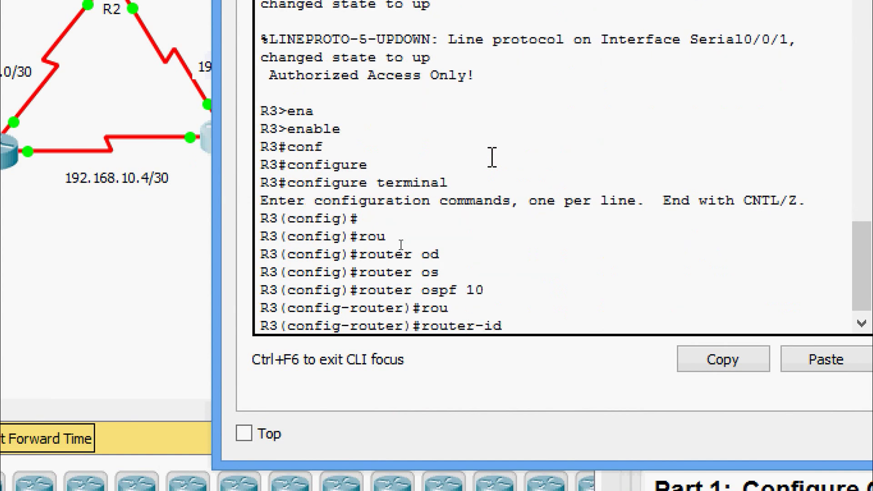
type("3.3.3.3")
key("Return")
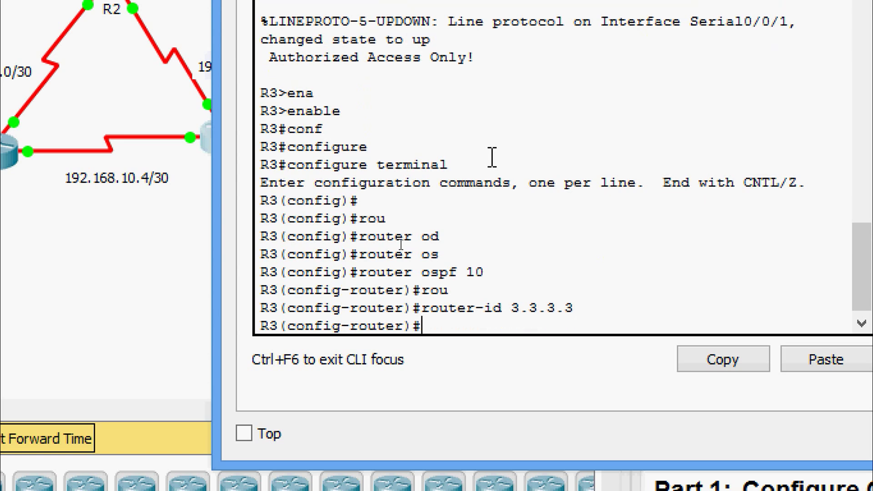
- Advertise R3's LAN network 192.168.1.0 with wildcard mask 0.0.0.255 in area 0
type("net")
key("Tab")
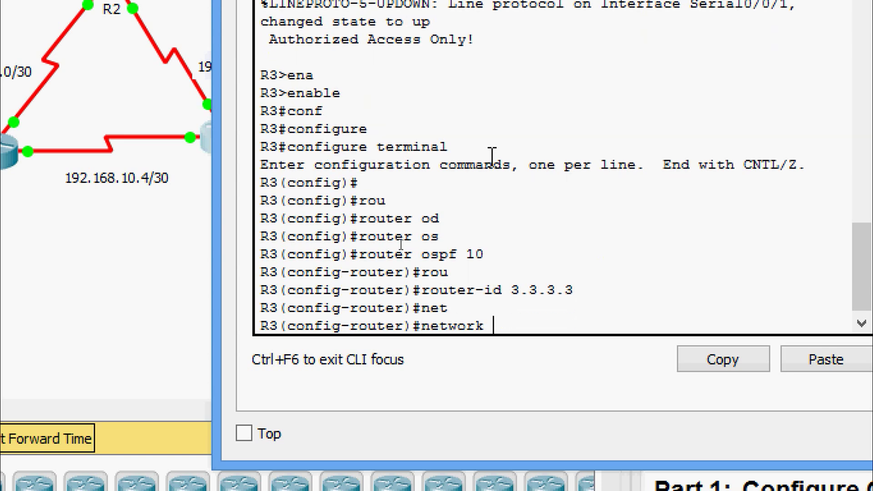
type("192.168.1.")
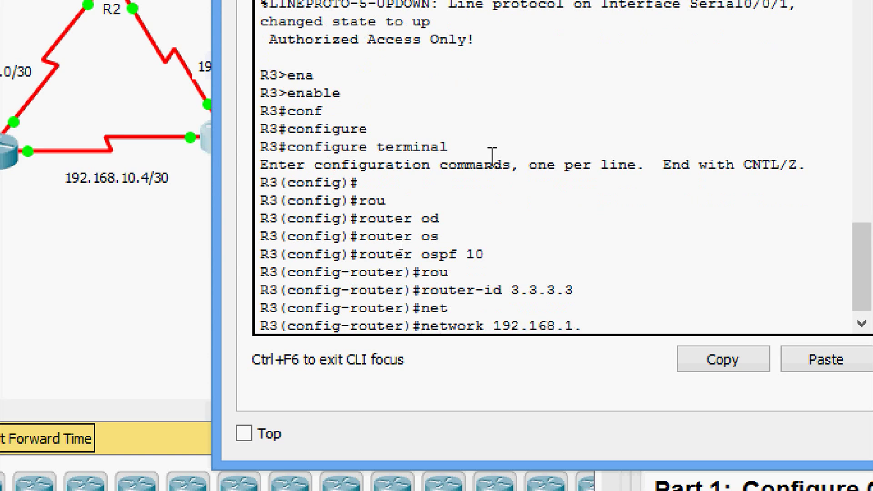
type("0 0.0.0.255 ar")
key("Tab")
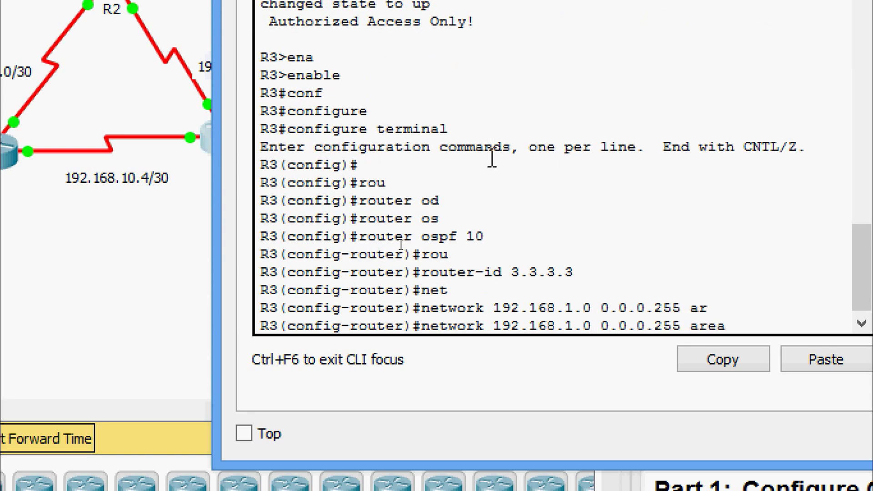
type("0")
key("Return")
- Advertise the R1–R3 serial network 192.168.10.4 with wildcard mask 0.0.0.3 in area 0 on R3
type("net")
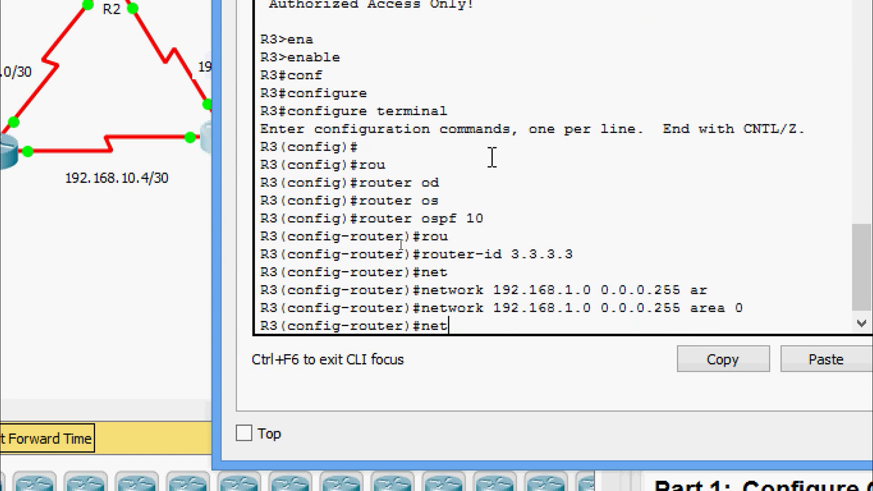
key("Tab")
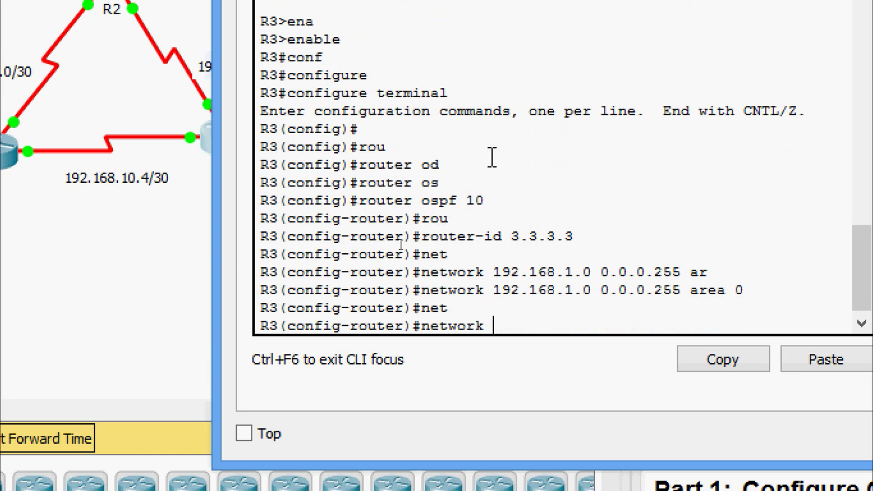
type("192.168")
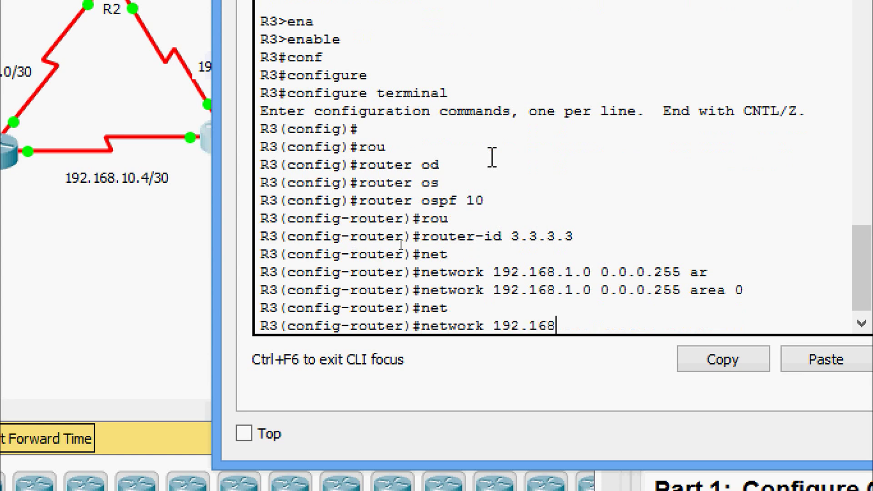
type(".10.4 0.0.0.03")
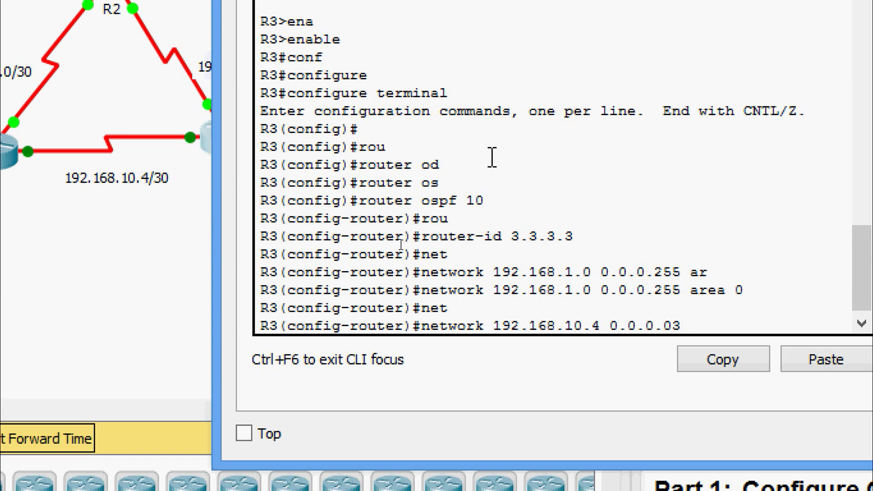
key("BackSpace")
type("ar")
key("Tab")
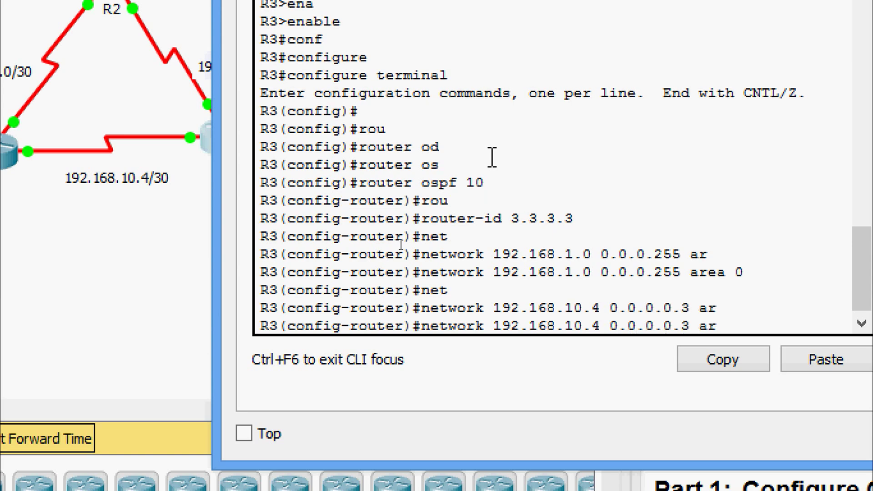
key("BackSpace")
key("BackSpace")
key("BackSpace")
key("BackSpace")
key("BackSpace")
key("BackSpace")
type("3")
type("r")
key("Tab")
type("0")
key("Return")
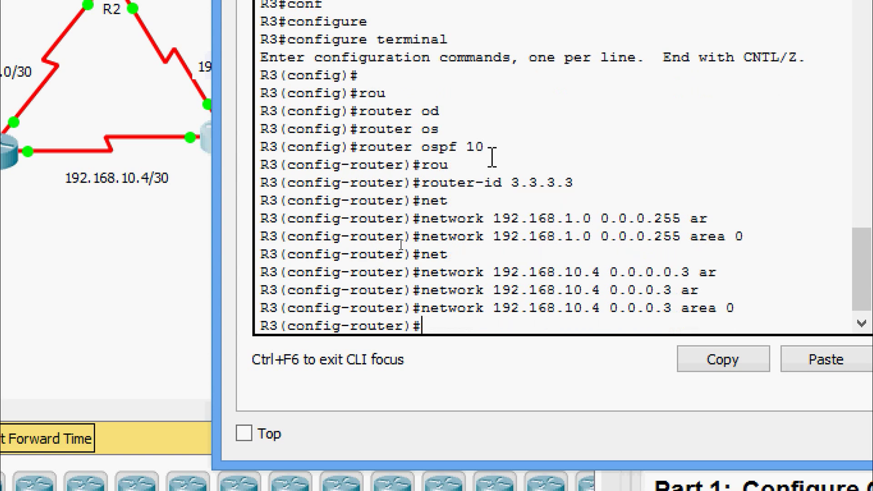
- Advertise the R2–R3 serial network 192.168.10.8 with wildcard mask 0.0.0.3 in area 0 on R3
type("net")
key("Tab")
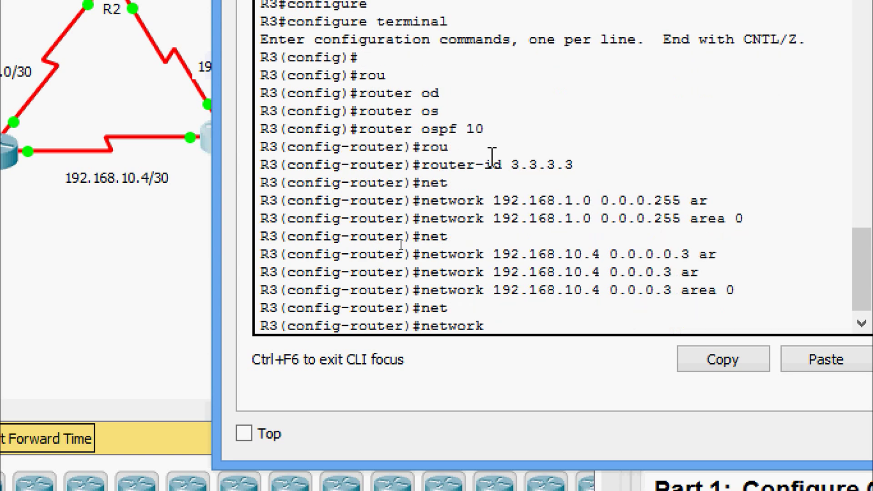
type("192.168.10")
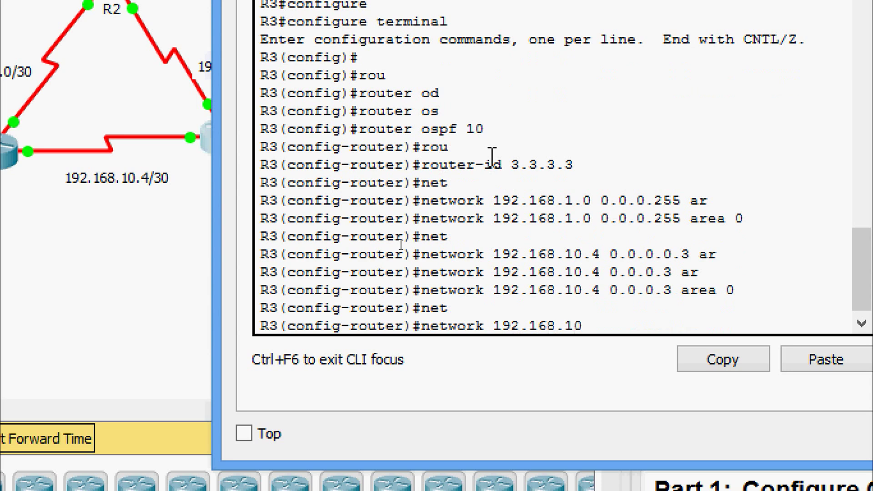
type(".")
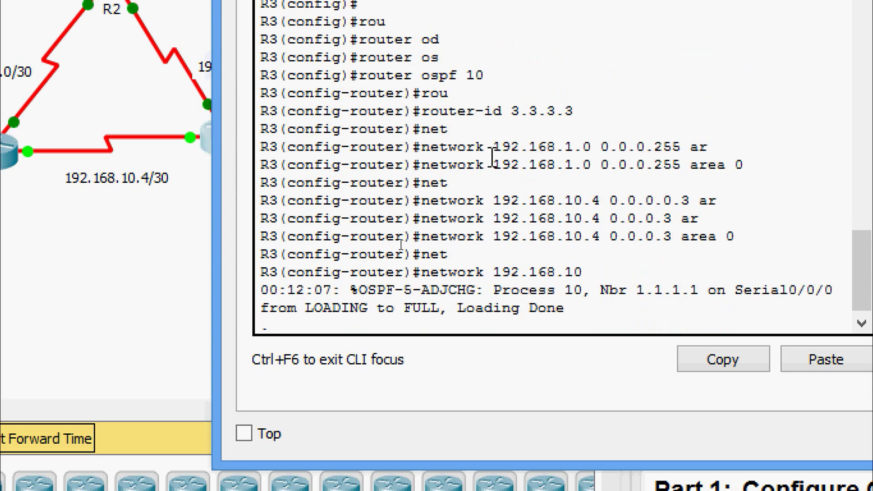
type("8")
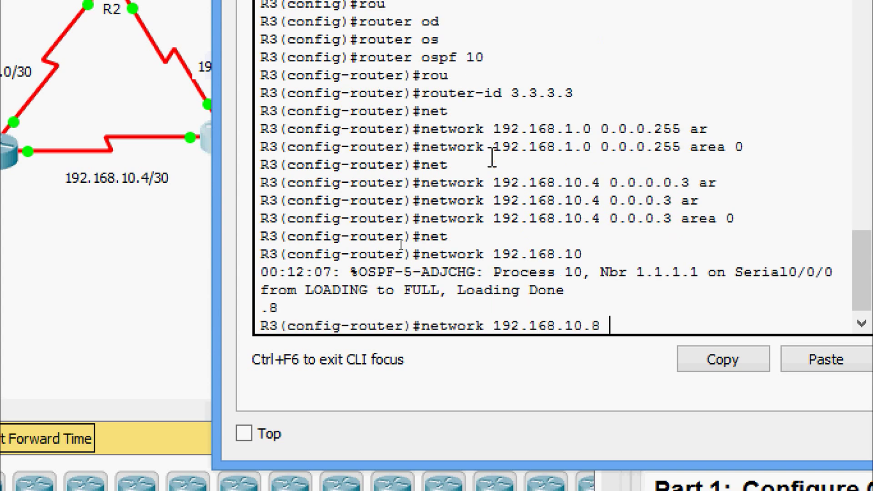
type(" 0.0.0.3 ar")
key("Tab")
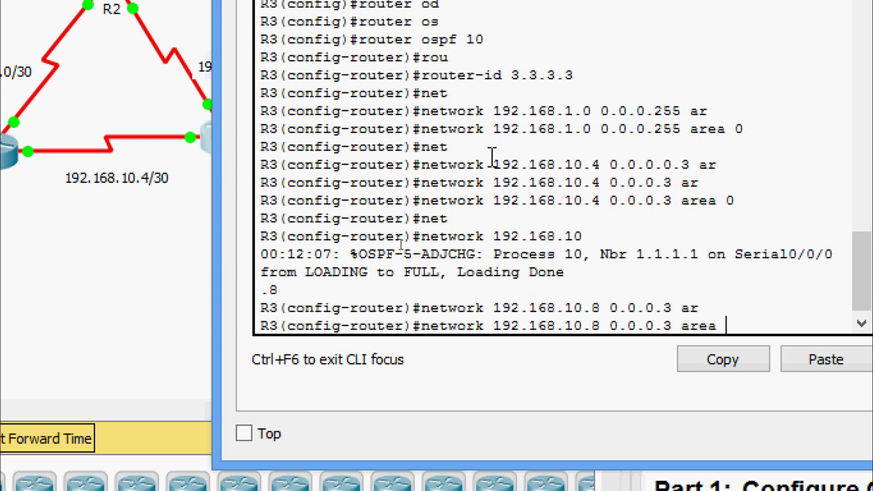
type("0")
key("Return")
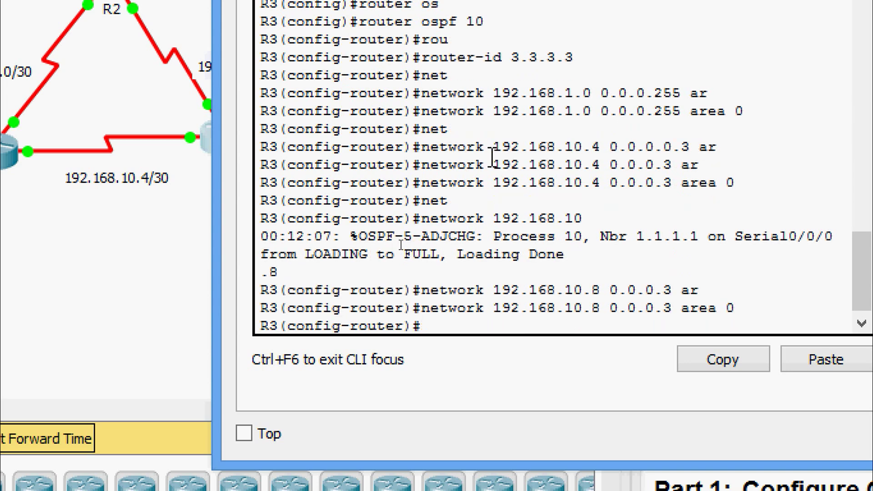
- Set R3's LAN interface gigabitEthernet 0/0 as a passive OSPF interface
type("pas")
key("Tab")
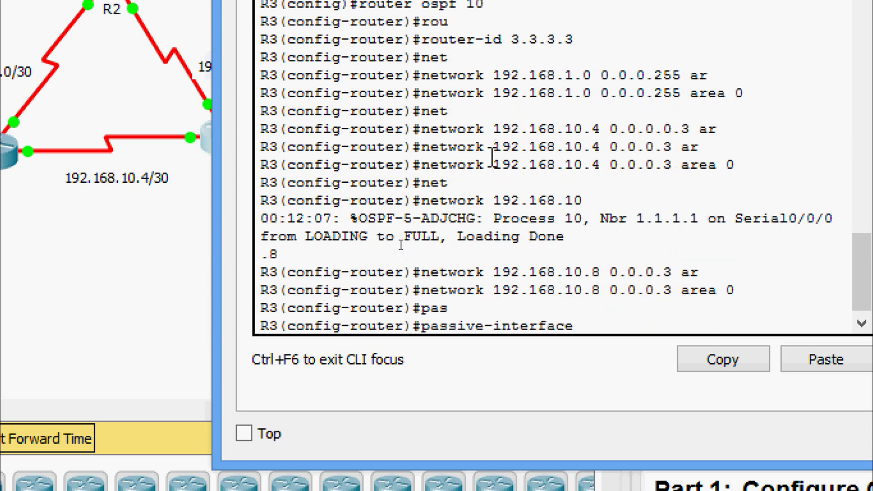
type("gi")
key("Tab")
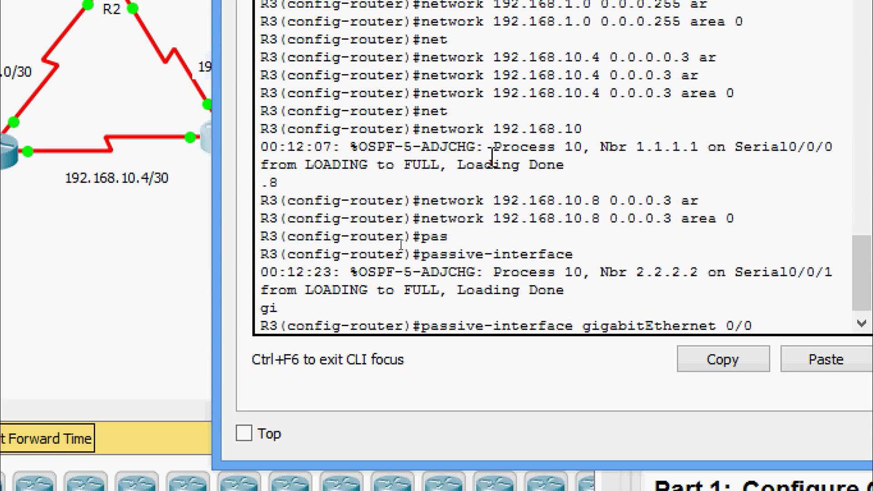
type("0/0")
key("Return")
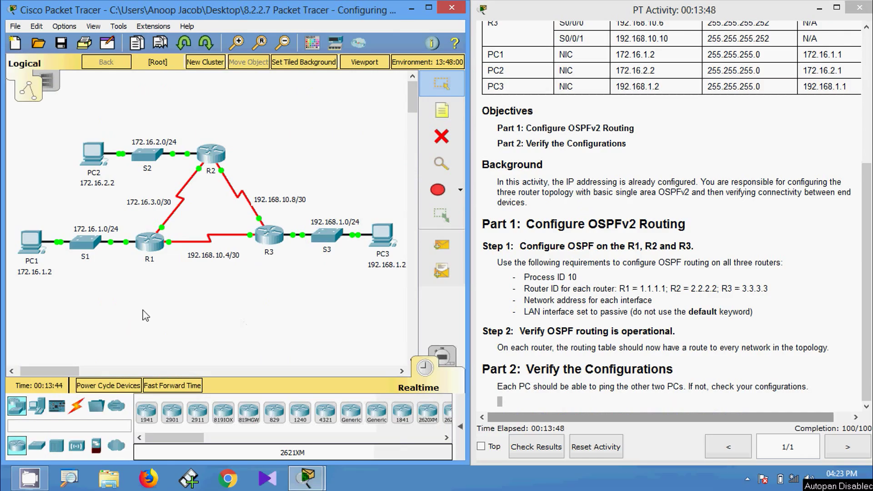
- Open router R1's command line and display its IP routing table with show ip route
left_click(150, 242)
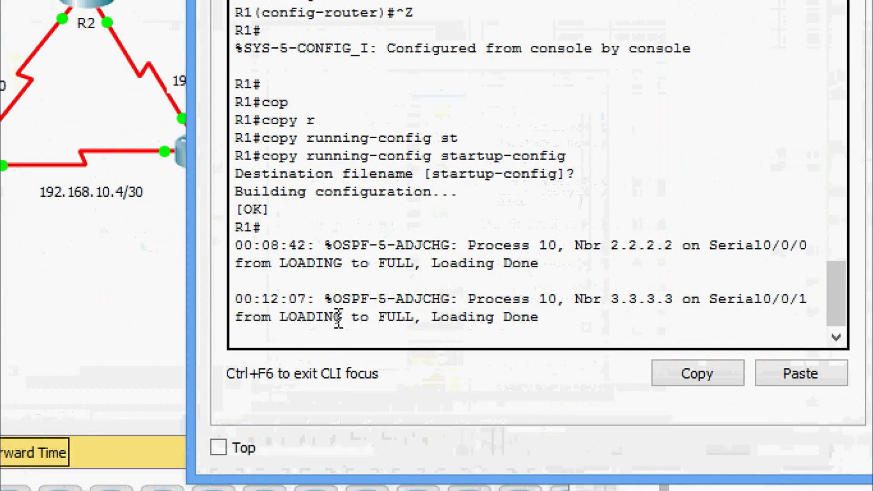
key("Return")
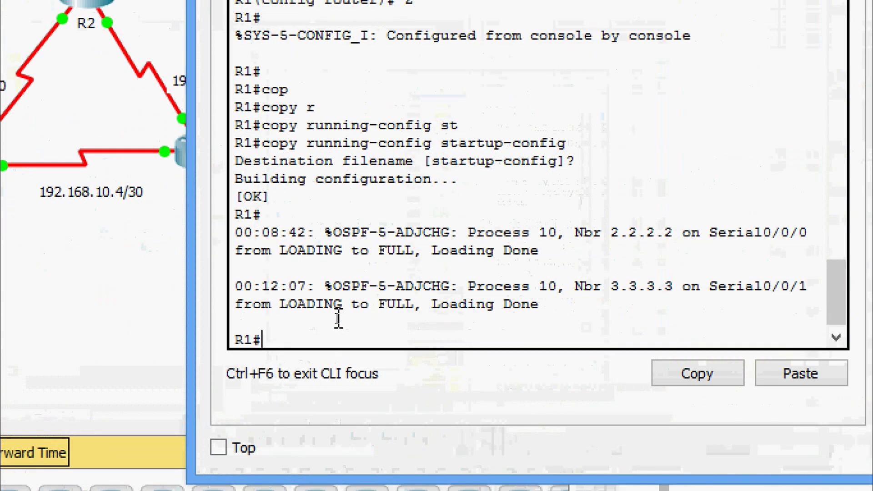
type("sh")
key("Tab")
type("ip rou")
key("Tab")
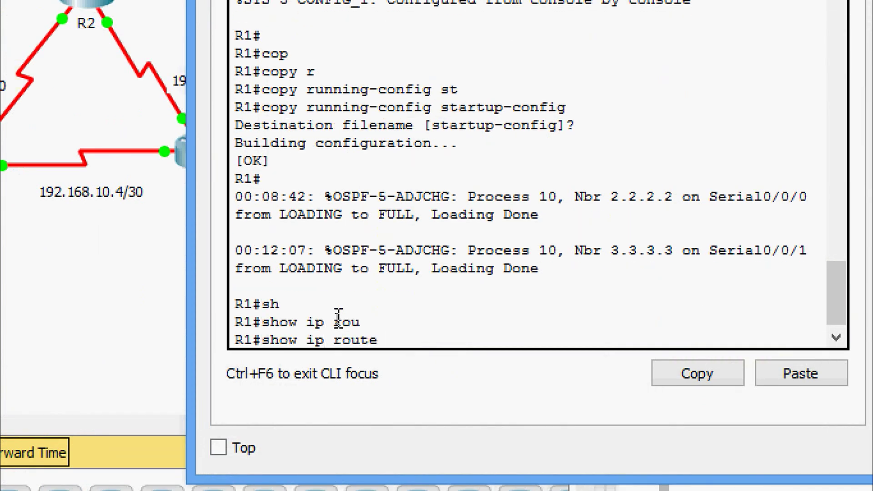
key("Return")
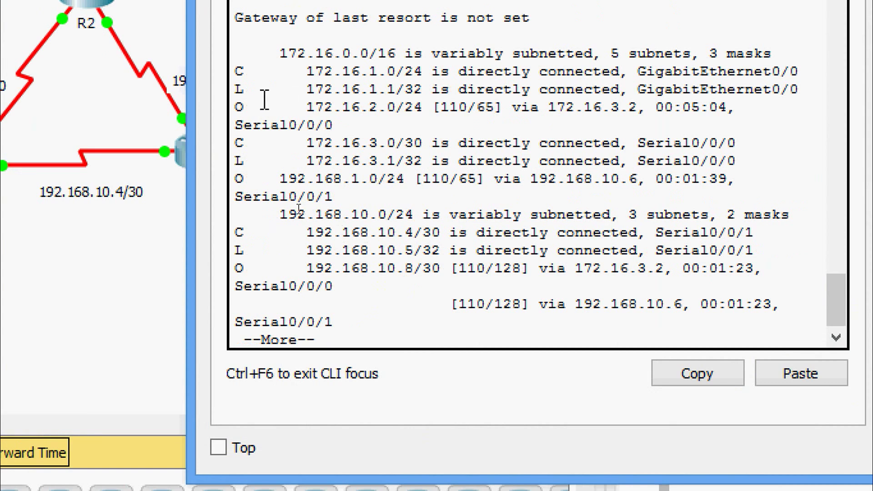
- Examine the OSPF-learned routes in R1's routing table, page to the end of the output and close R1
left_click_drag(238, 107, 371, 107)
left_click_drag(236, 178, 317, 179)
left_click_drag(235, 268, 423, 269)
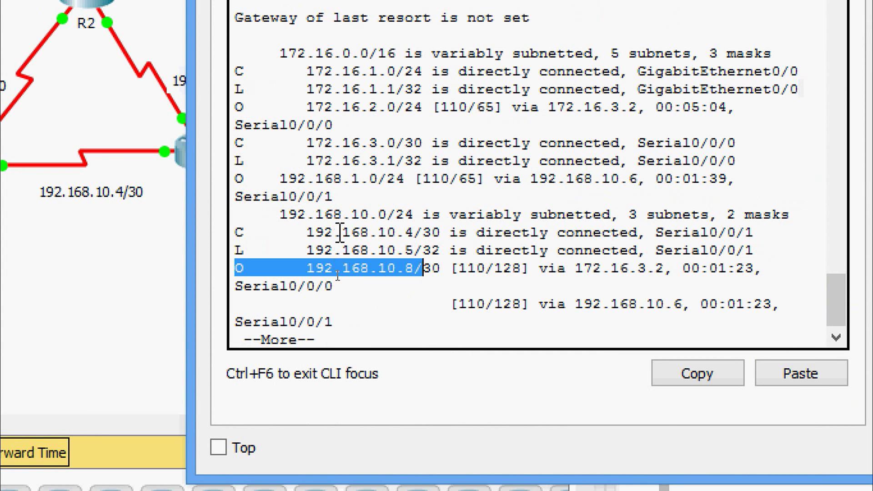
key("space")
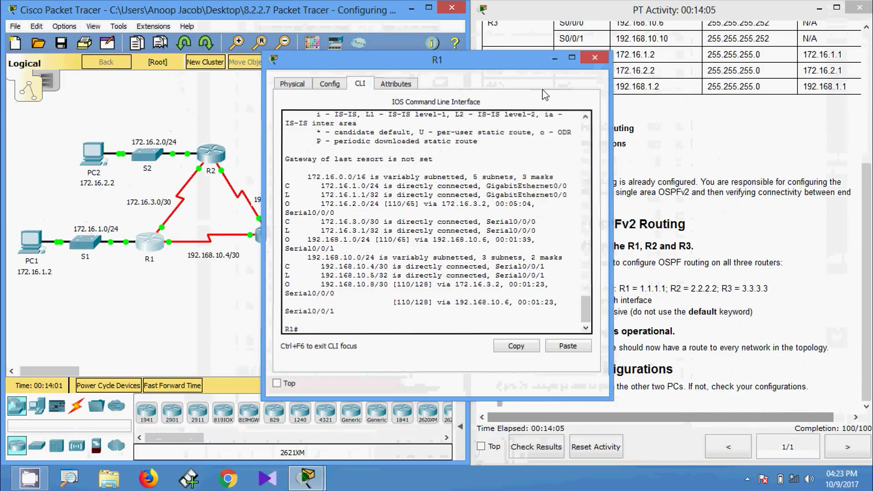
left_click(607, 56)
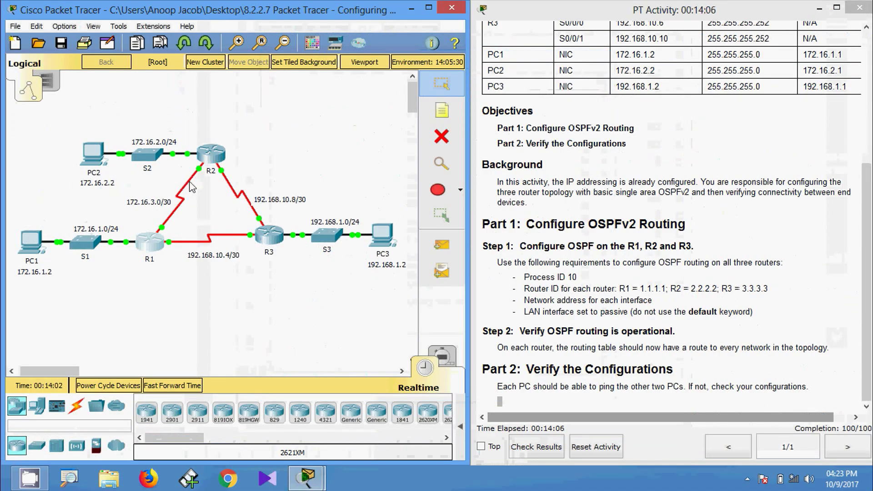
- Open router R2's command line and display its IP routing table with show ip route
left_click(211, 154)
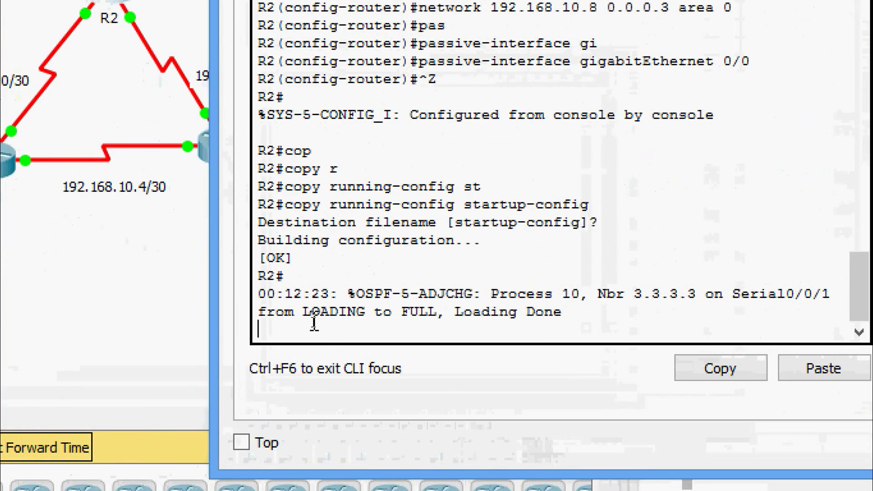
key("Return")
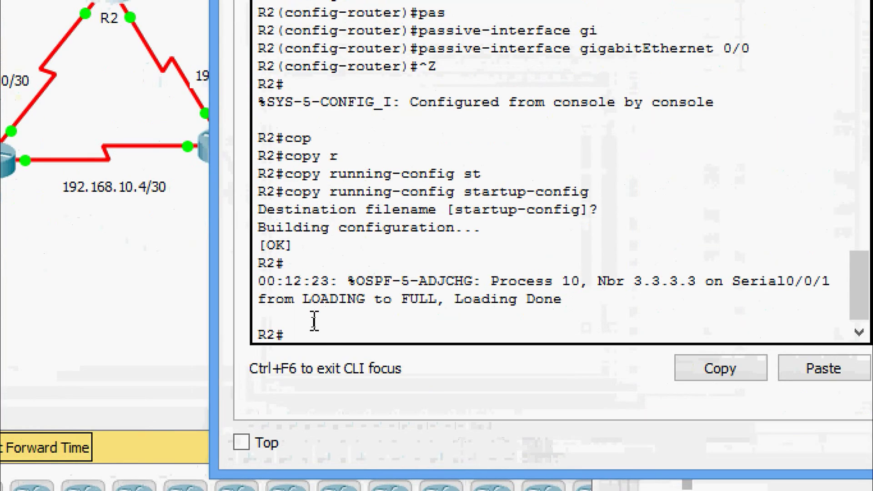
type("sh")
key("Tab")
type("ip ru")
key("Tab")
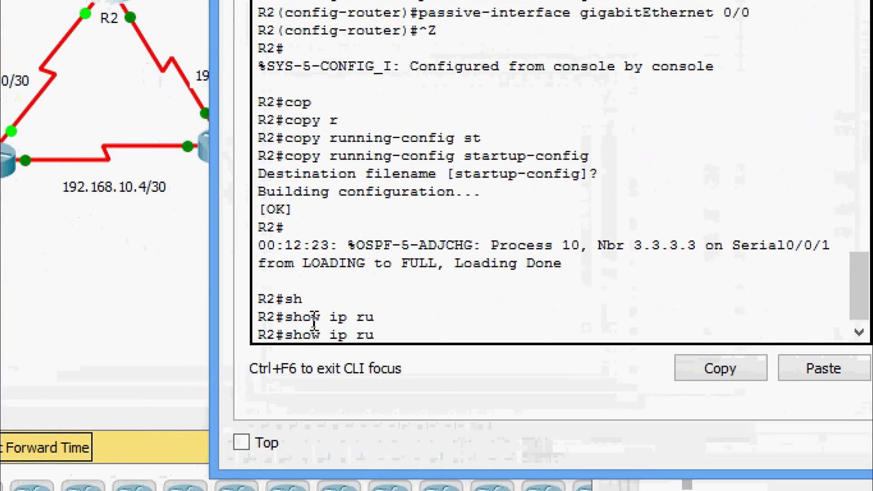
key("BackSpace")
type("ou")
key("Tab")
key("Return")
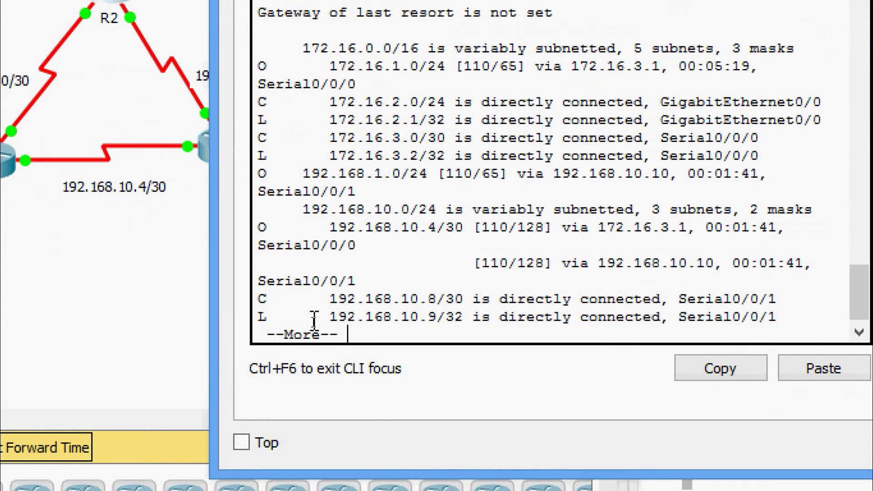
- Page to the end of R2's routing table, examine its OSPF-learned routes and close R2
key("Return")
key("Return")
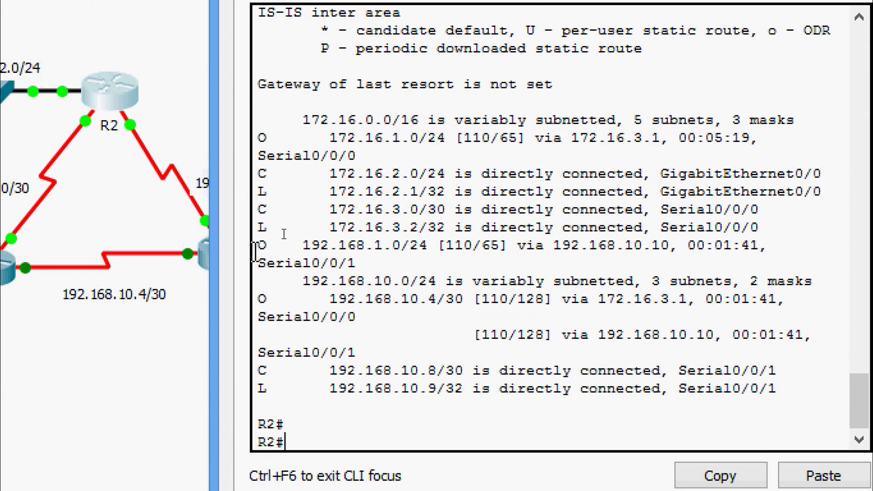
left_click_drag(257, 246, 312, 245)
left_click_drag(258, 300, 456, 318)
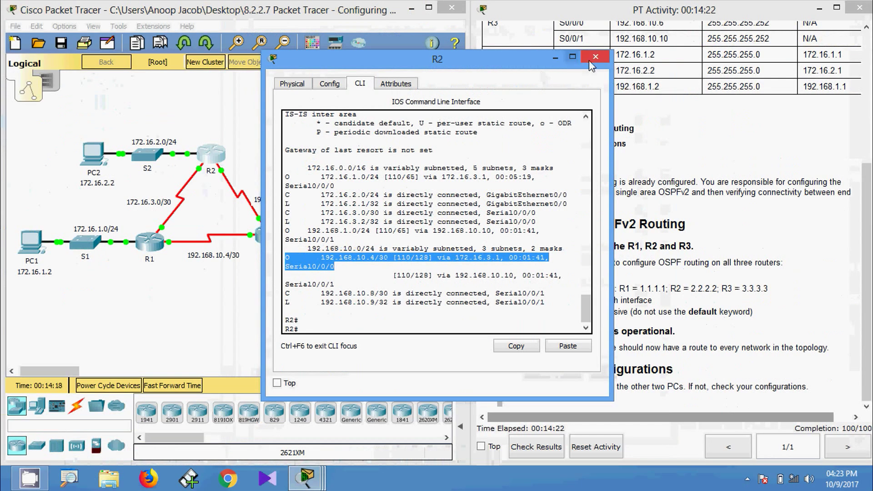
left_click(586, 59)
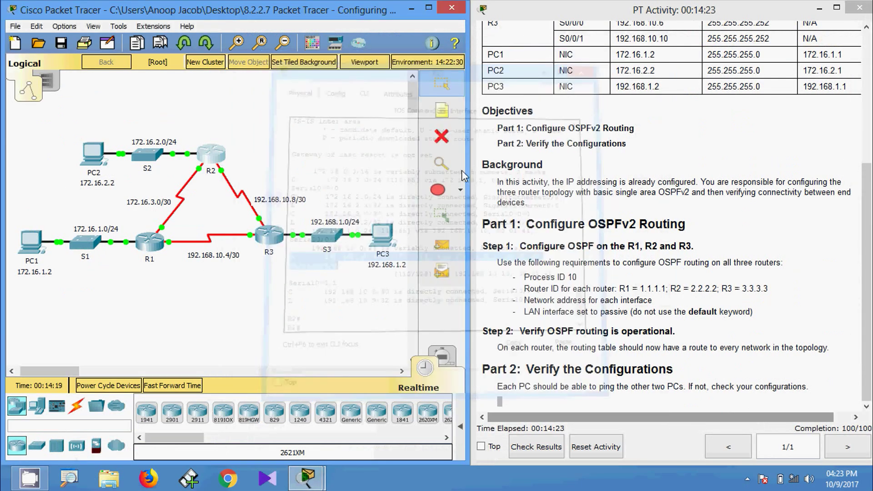
- Open router R3's command line and leave router configuration mode for privileged EXEC mode
left_click(271, 234)
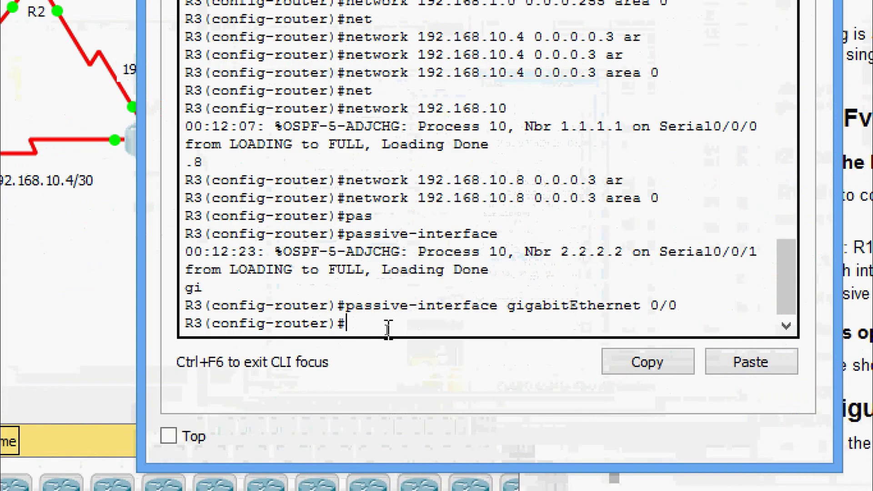
key("Return")
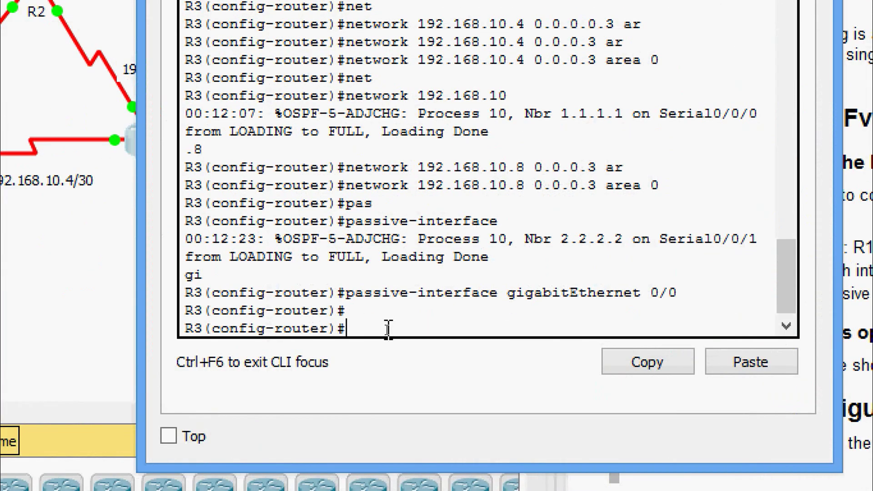
key("ctrl+z")
- Display R3's IP routing table with show ip route and page through to the end of the output
type("sh")
key("Tab")
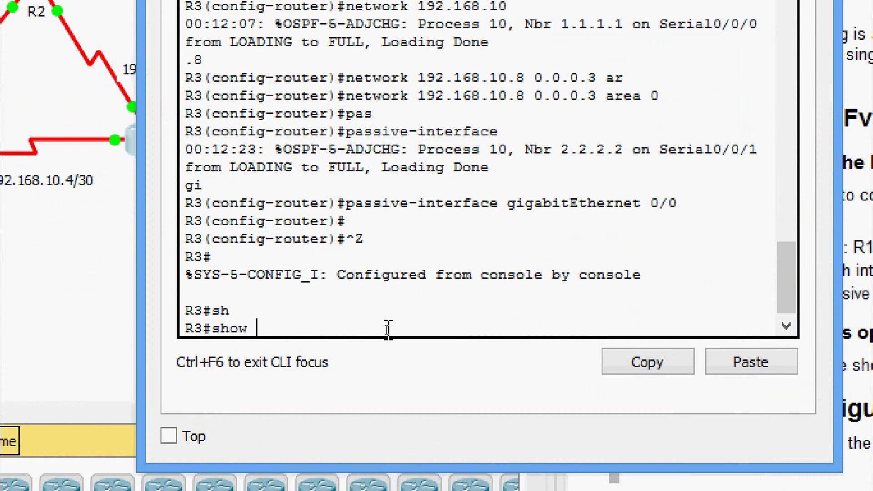
type("ip rou")
key("Tab")
key("Return")
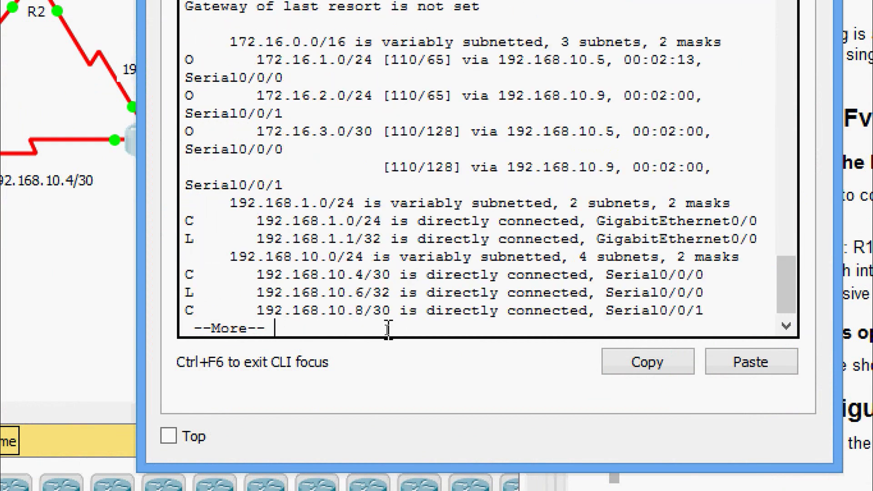
key("Return")
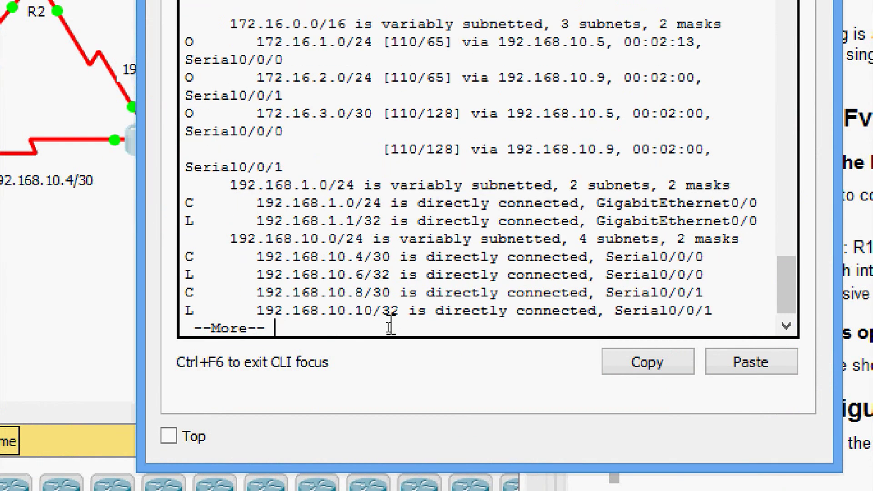
key("Return")
key("Return")
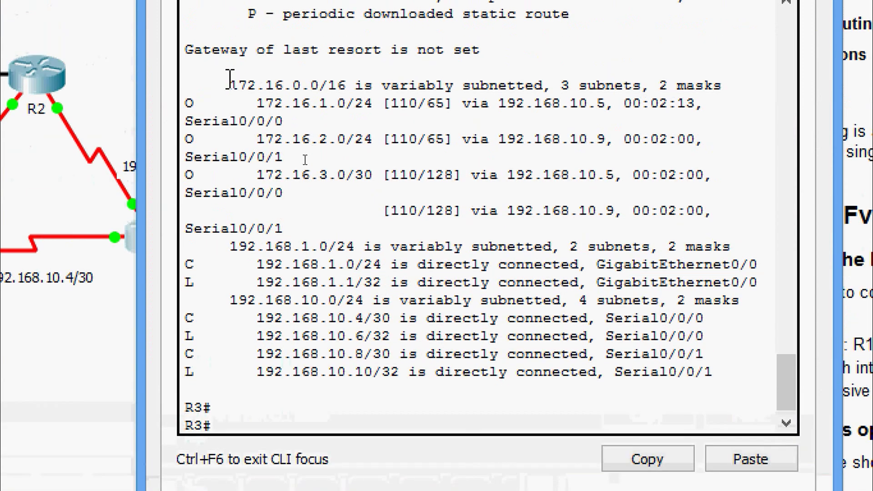
- Examine the OSPF-learned routes to the 172.16.0.0/16 subnets in R3's routing table
left_click_drag(189, 108, 716, 210)
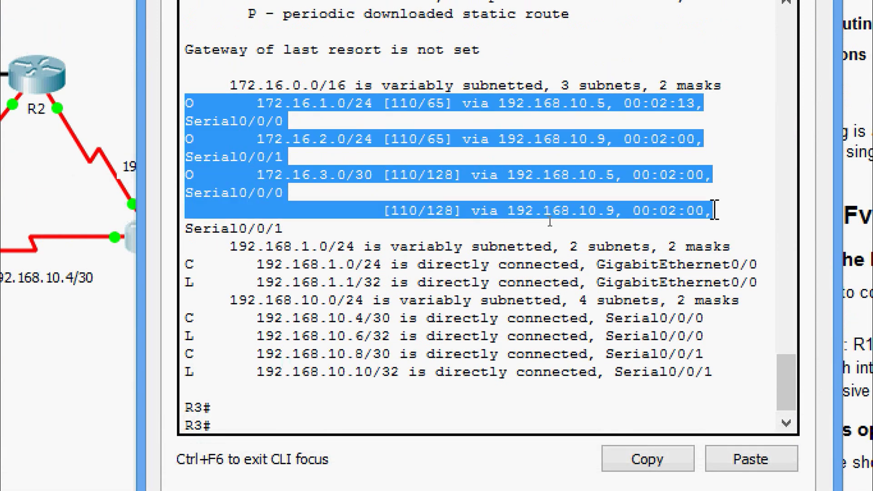
left_click(715, 210)
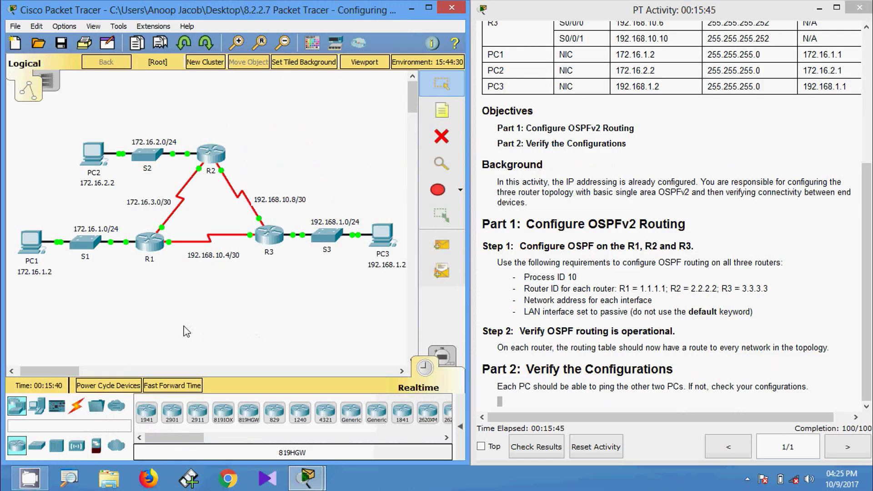
- Open PC2's IP configuration, copy its IPv4 address and close PC2
left_click(93, 154)
left_click(278, 87)
left_click(205, 127)
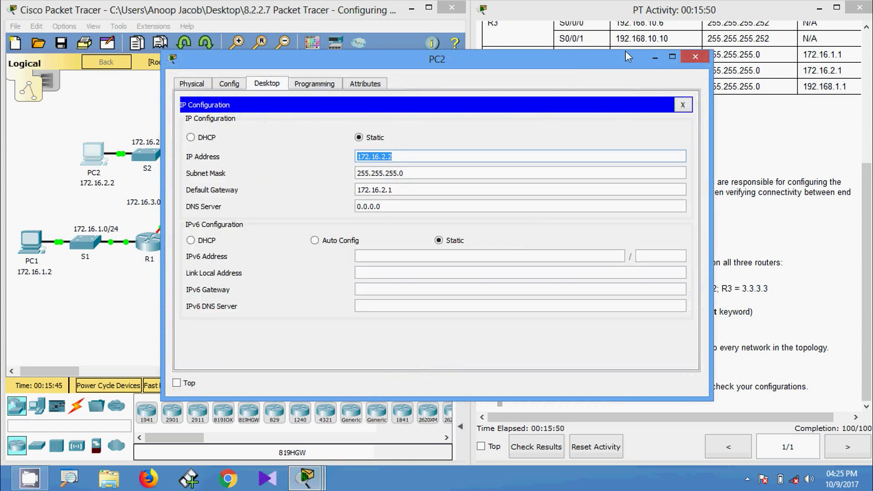
left_click(693, 59)
- Ping PC2 at 172.16.2.2 from PC1's command prompt, and close PC1
left_click(31, 241)
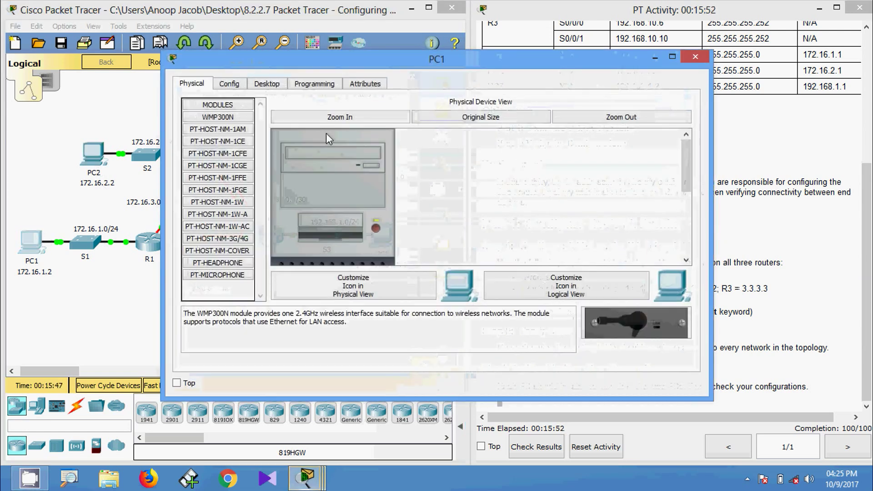
left_click(271, 84)
left_click(521, 130)
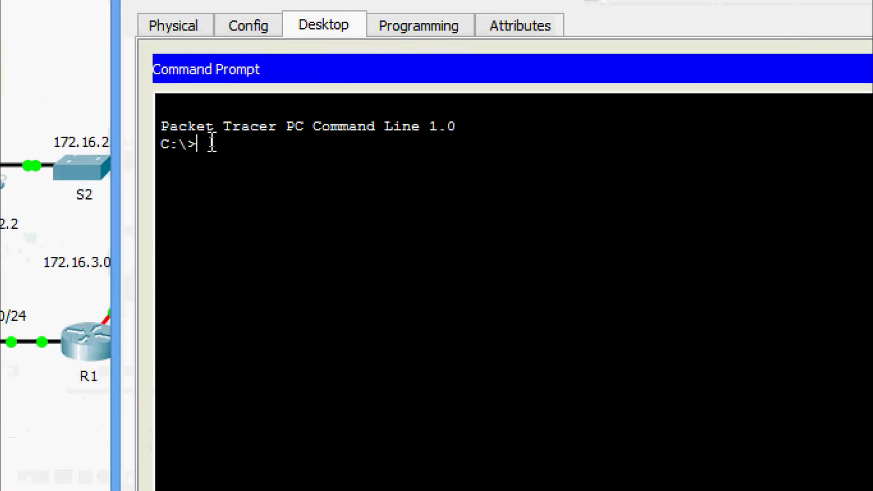
type("ping")
right_click(250, 150)
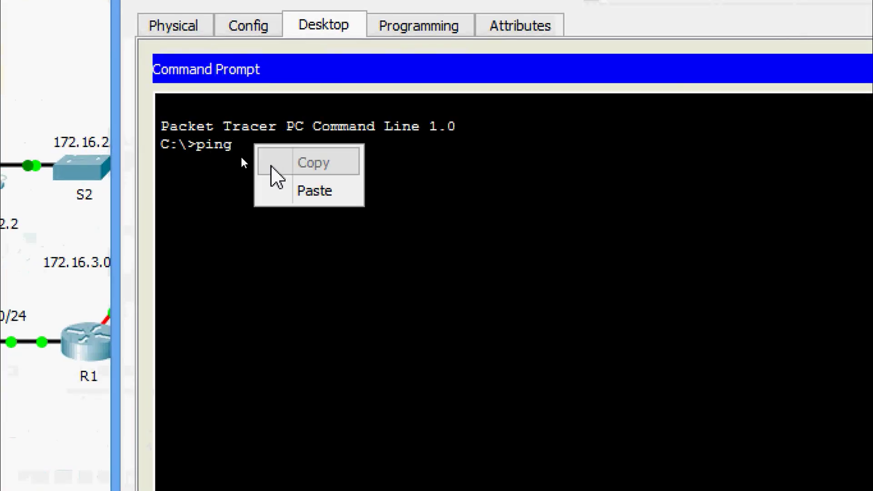
left_click(301, 191)
key("Return")
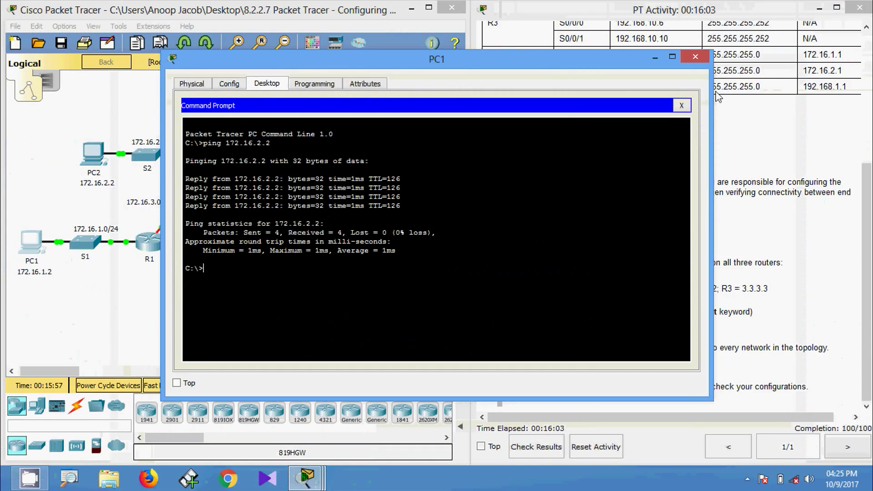
left_click(696, 56)
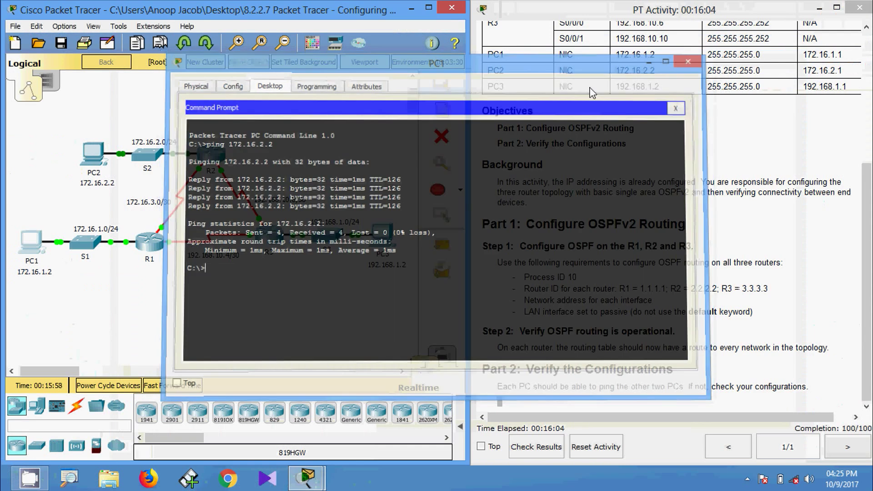
- Open PC3's IP configuration, copy its IPv4 address and close PC3
left_click(386, 234)
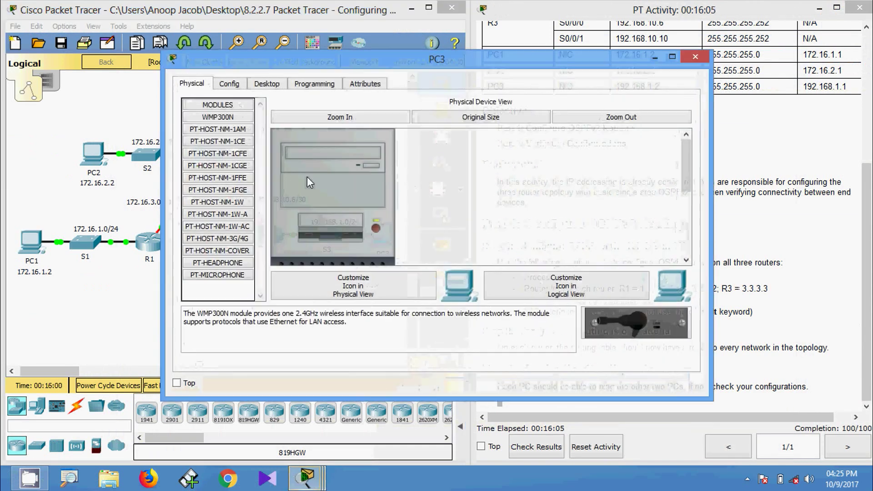
left_click(271, 85)
left_click(226, 135)
left_click_drag(393, 154, 305, 157)
key("ctrl+c")
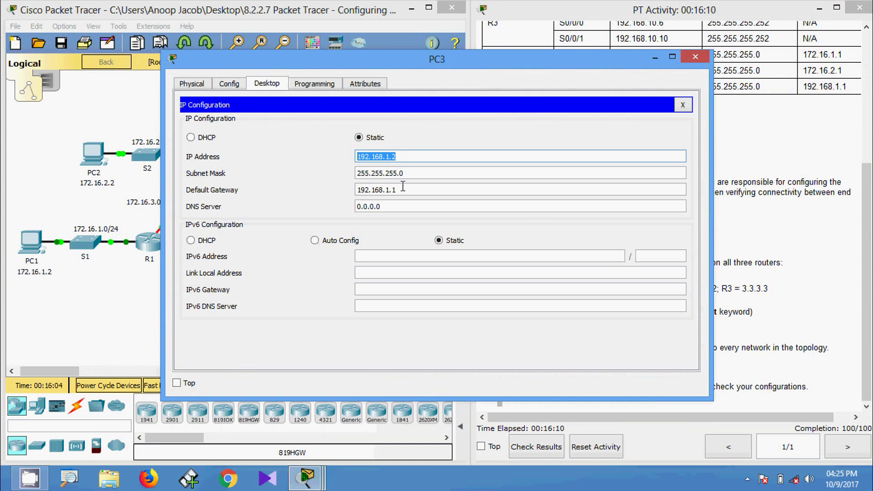
left_click(696, 58)
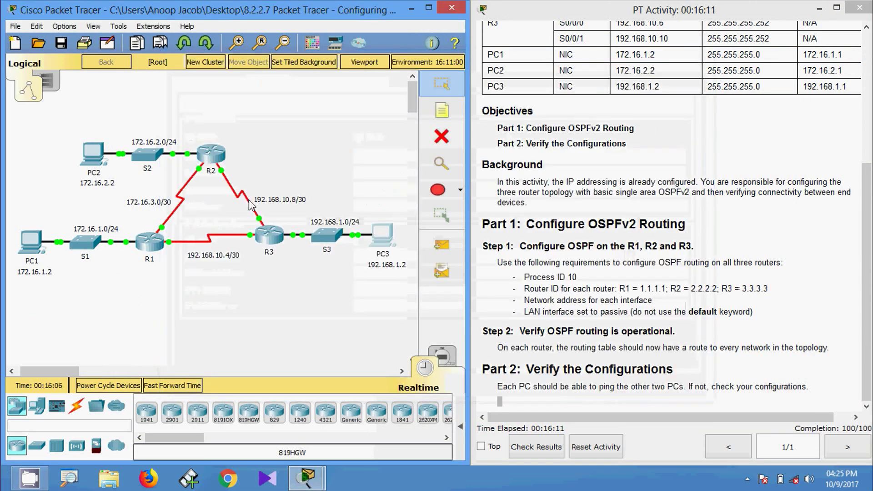
- Reopen PC1's command prompt and ping PC3 at 192.168.1.2
left_click(27, 242)
left_click(529, 164)
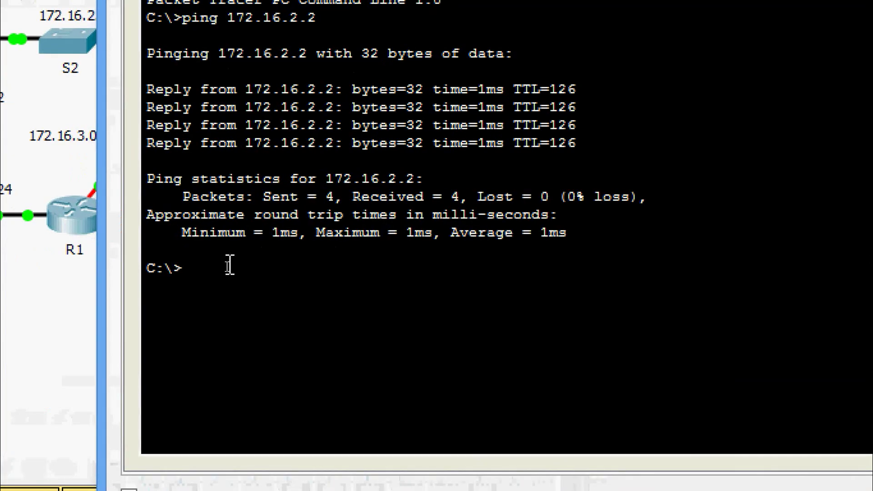
type("ping")
right_click(254, 266)
left_click(289, 308)
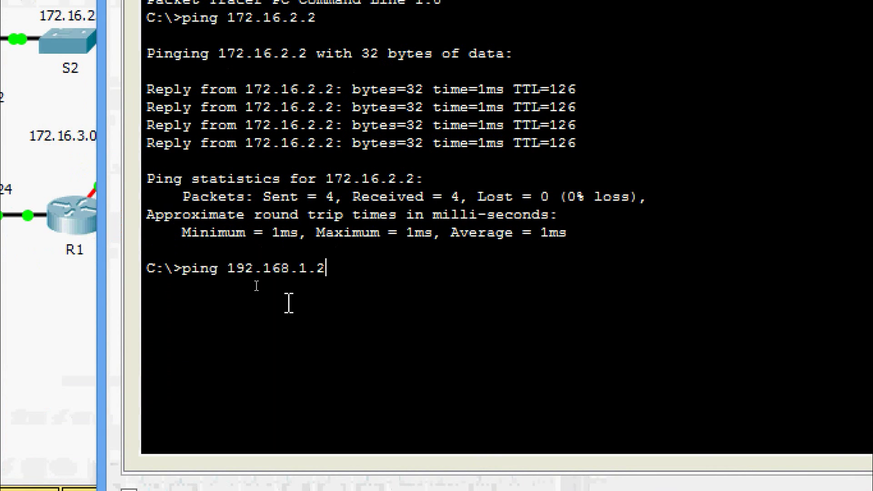
key("Return")
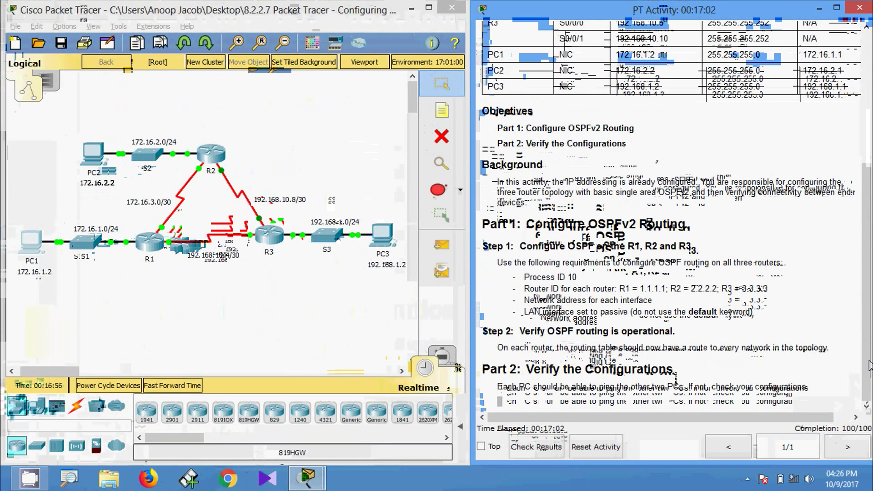
scroll(836, 4, "up", 5)
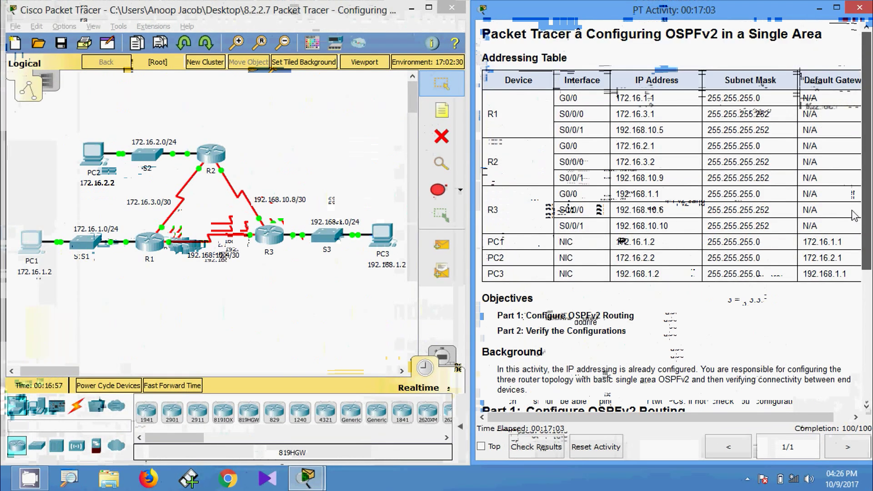